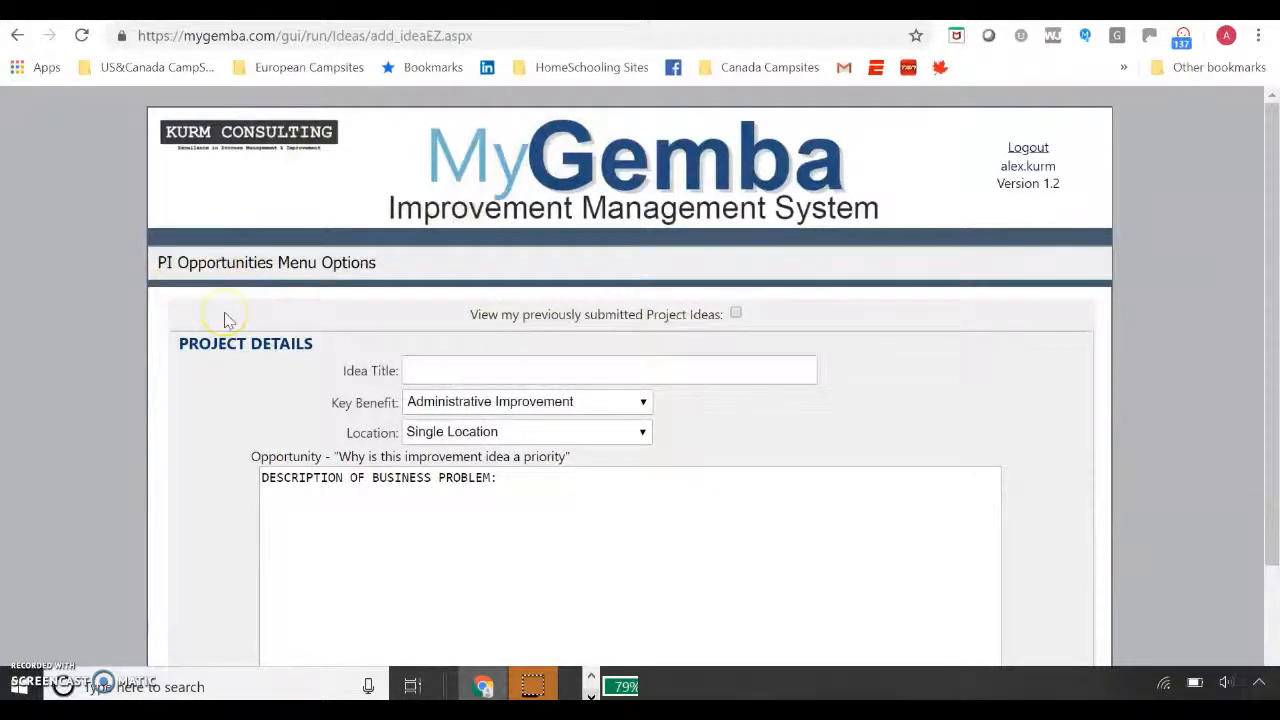
- Title the new idea "Efficiency Improvement on line 3", with Time Improvement as key benefit and Single Location as location
{"action": "mouse_move", "coordinate": [290, 262]}
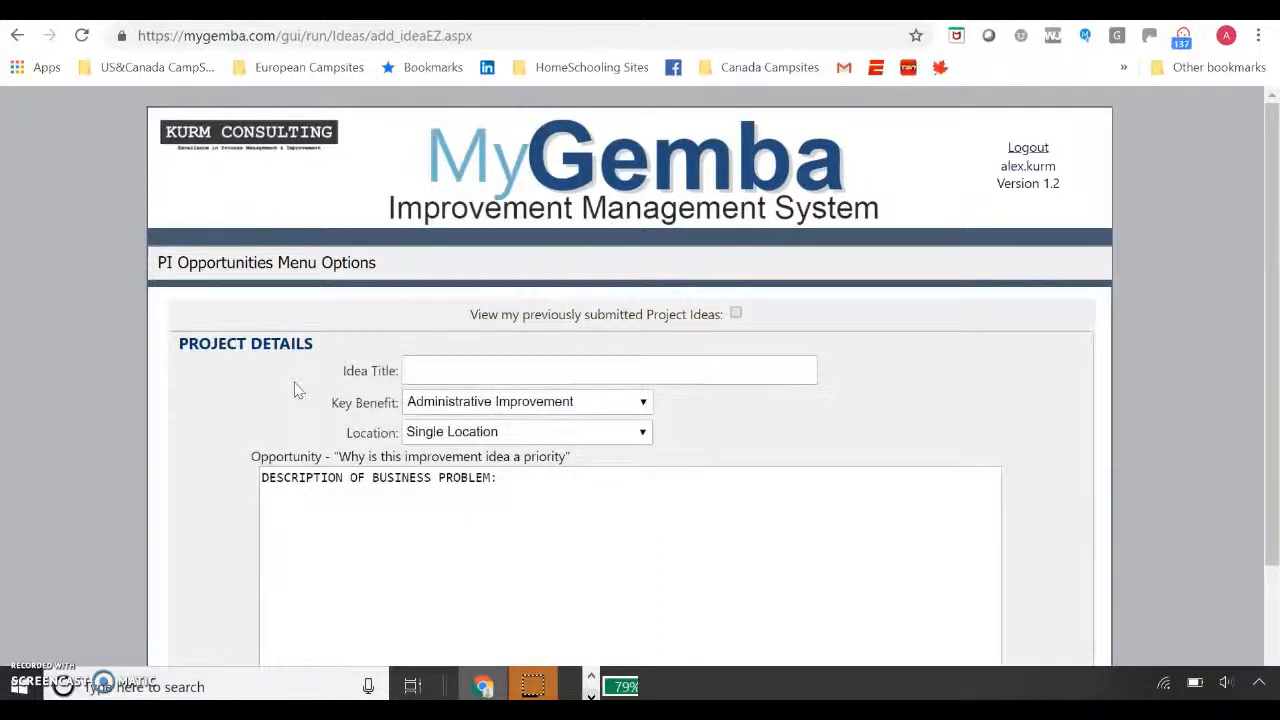
{"action": "left_click", "coordinate": [420, 368]}
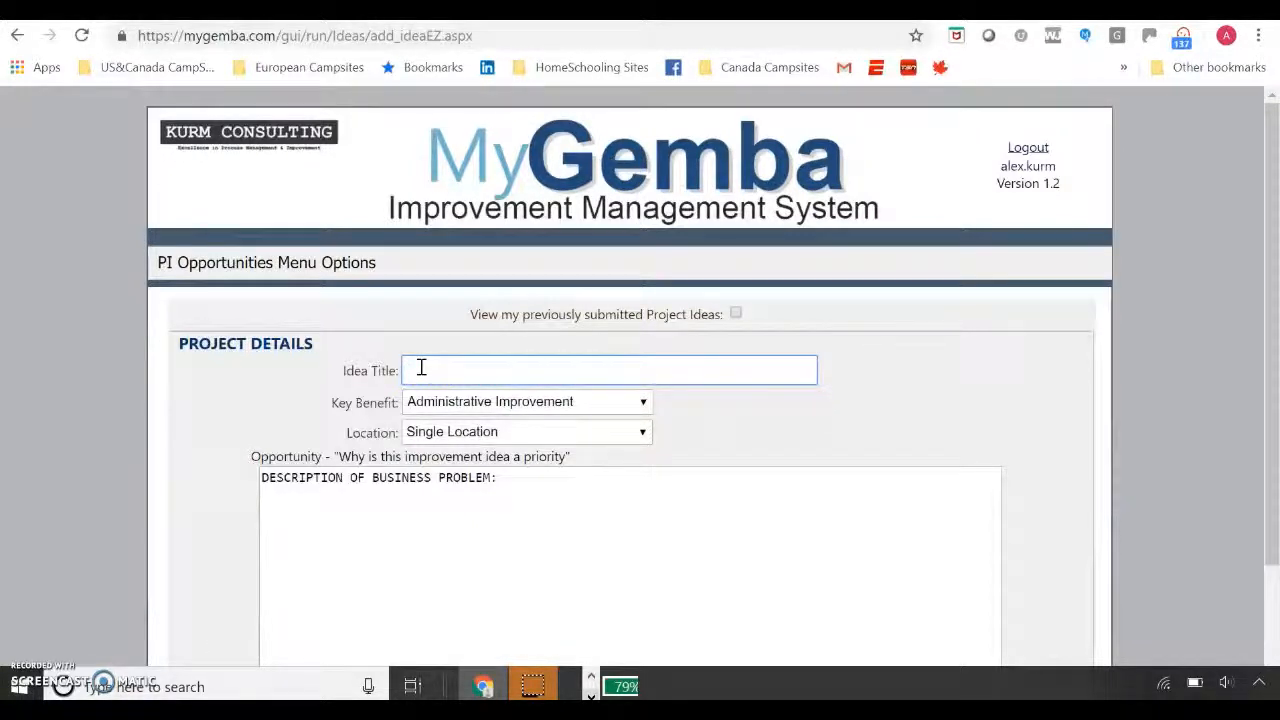
{"action": "type", "text": "Efficiency Improvement on line 3"}
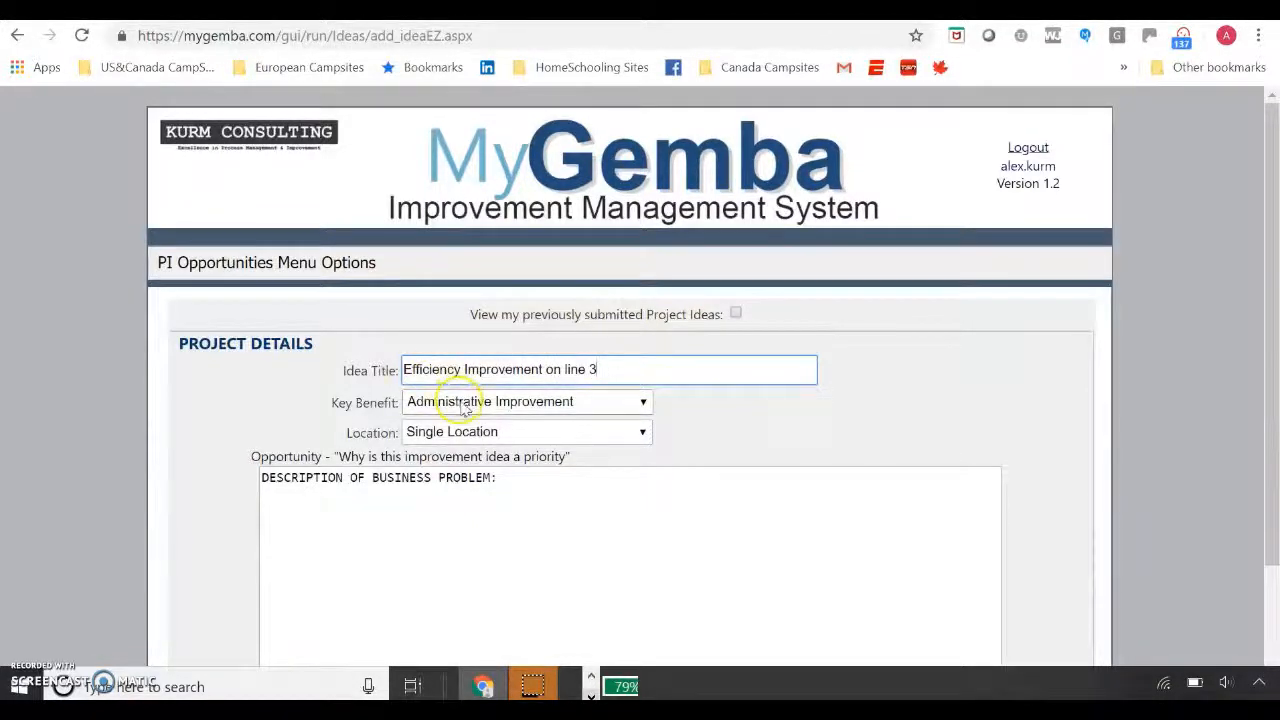
{"action": "left_click", "coordinate": [450, 403]}
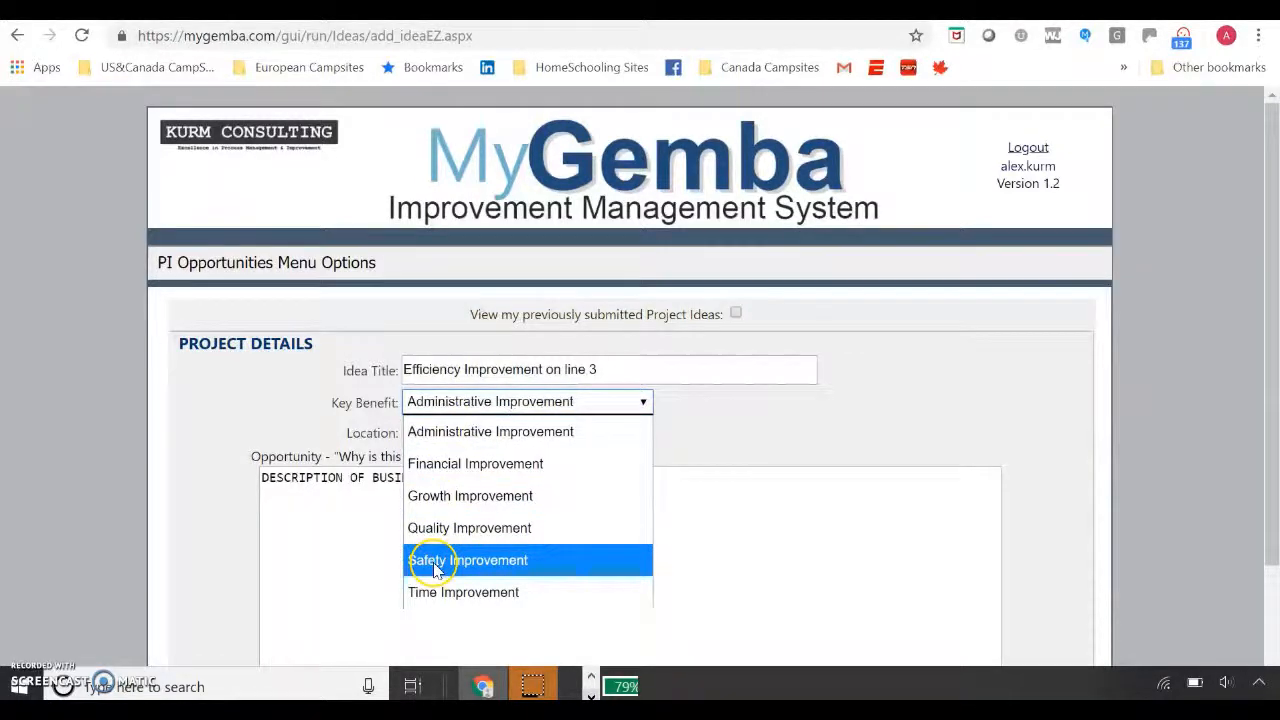
{"action": "left_click", "coordinate": [455, 591]}
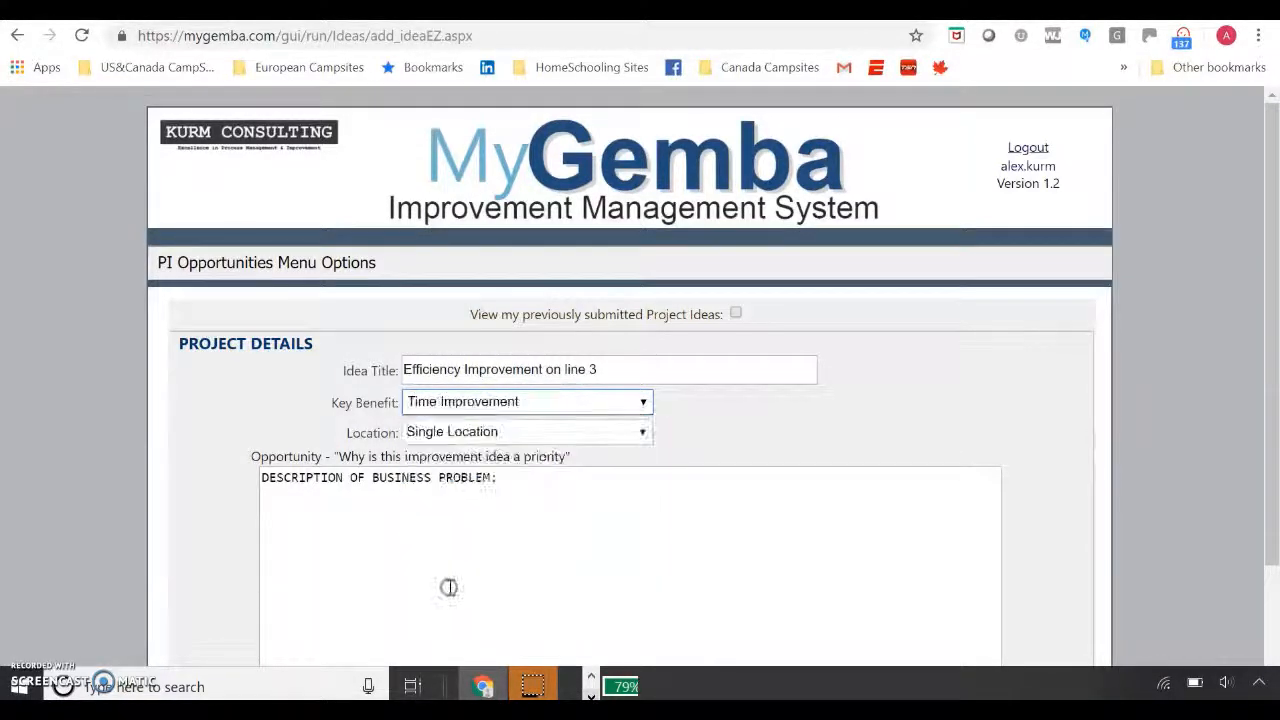
{"action": "left_click", "coordinate": [490, 432]}
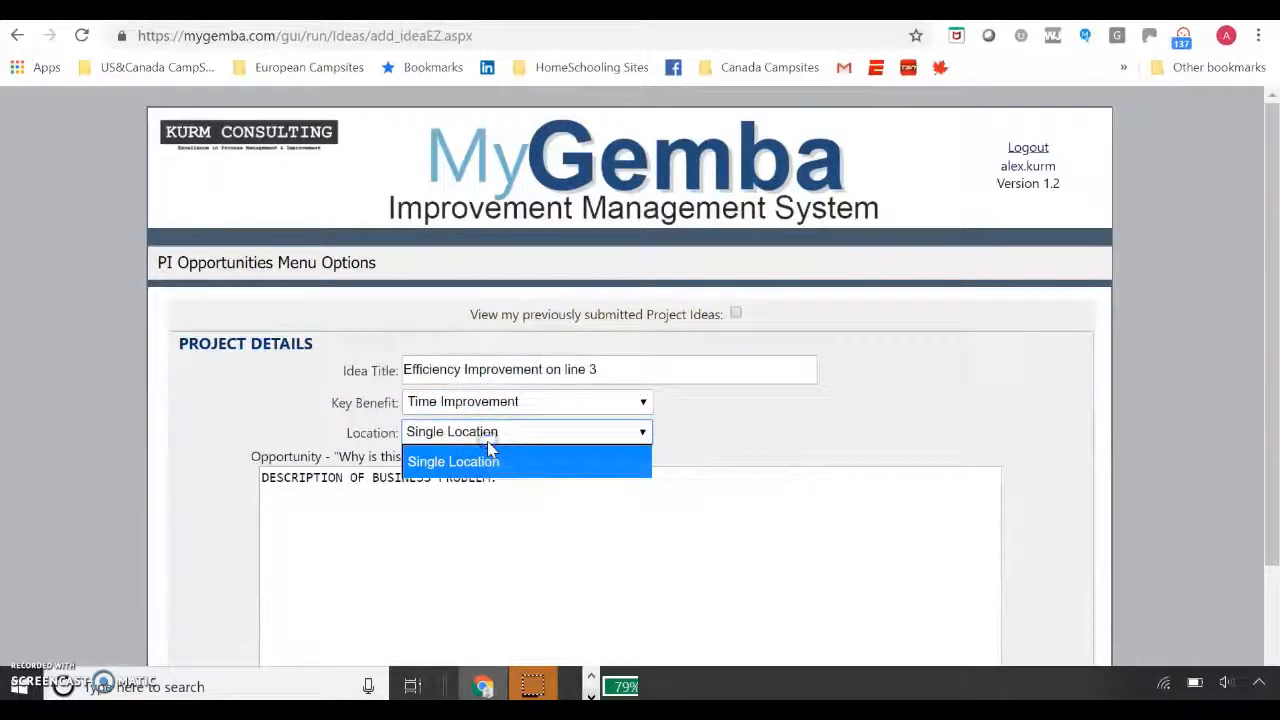
{"action": "left_click", "coordinate": [253, 430]}
- Describe the business problem as "Efficiency issues that need to be addressed on line 3 due to machine downtime." and submit the idea
{"action": "left_click", "coordinate": [339, 537]}
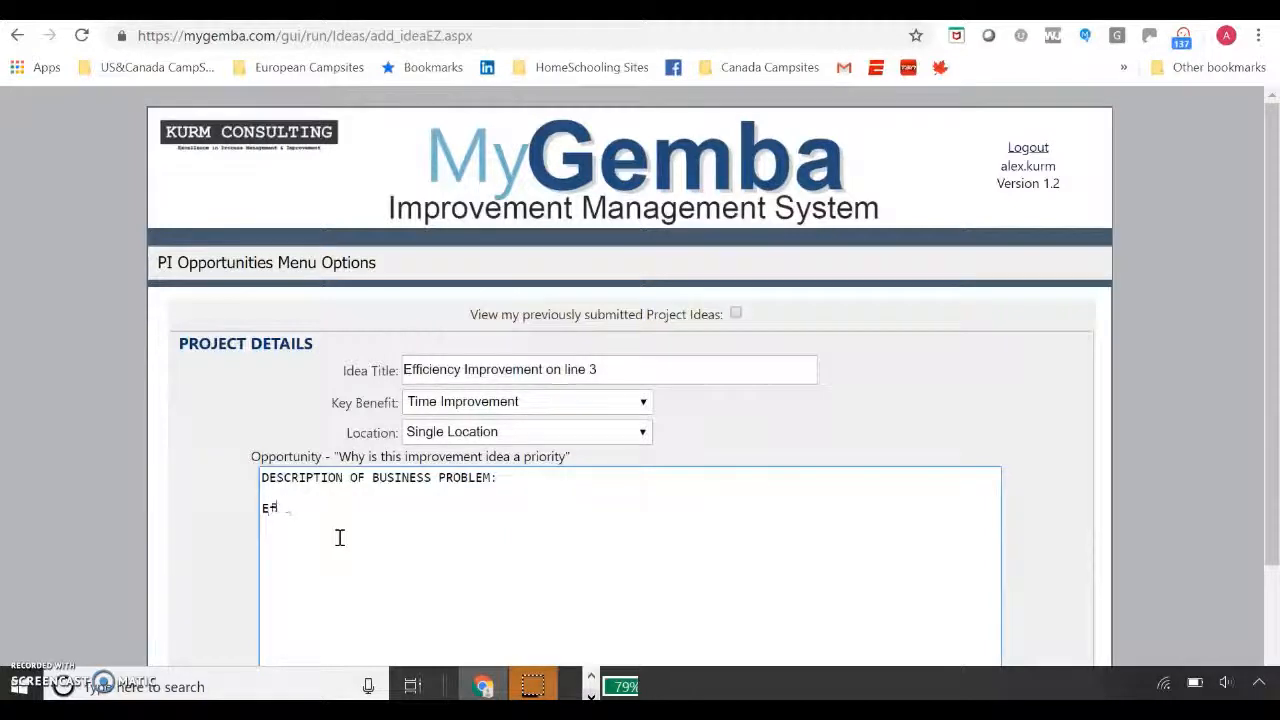
{"action": "type", "text": "ency issues tha"}
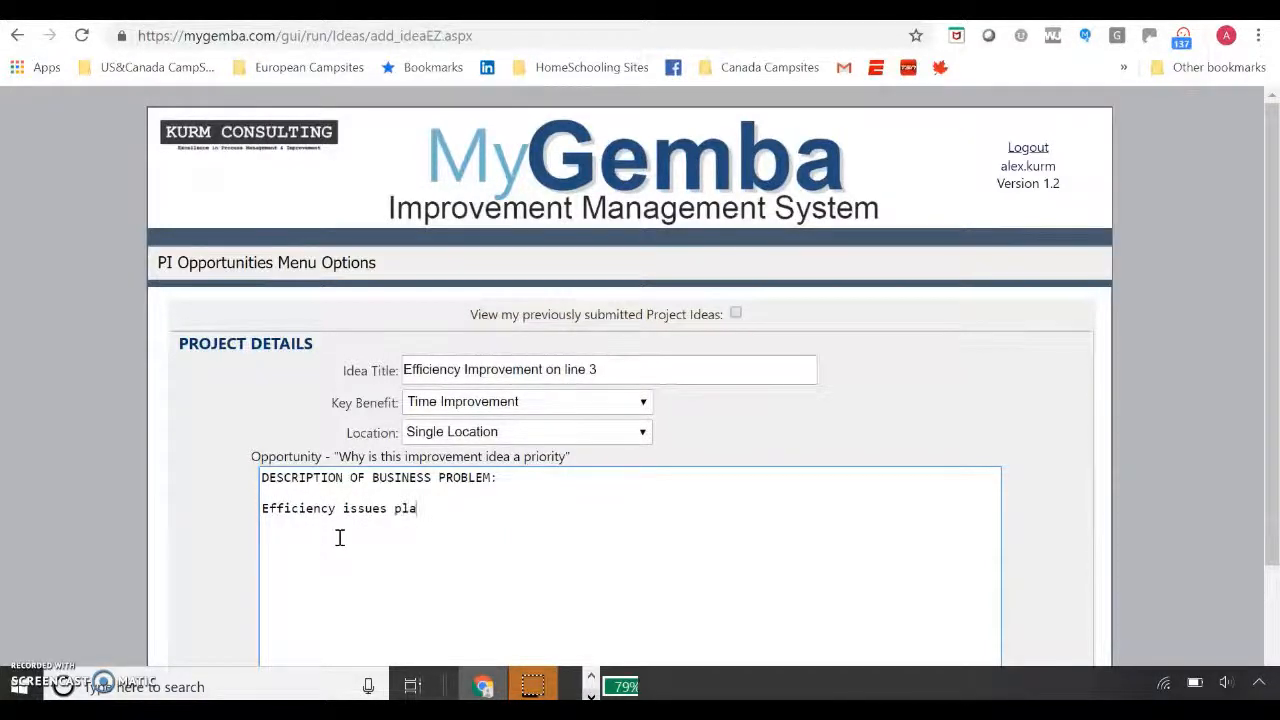
{"action": "type", "text": "t need"}
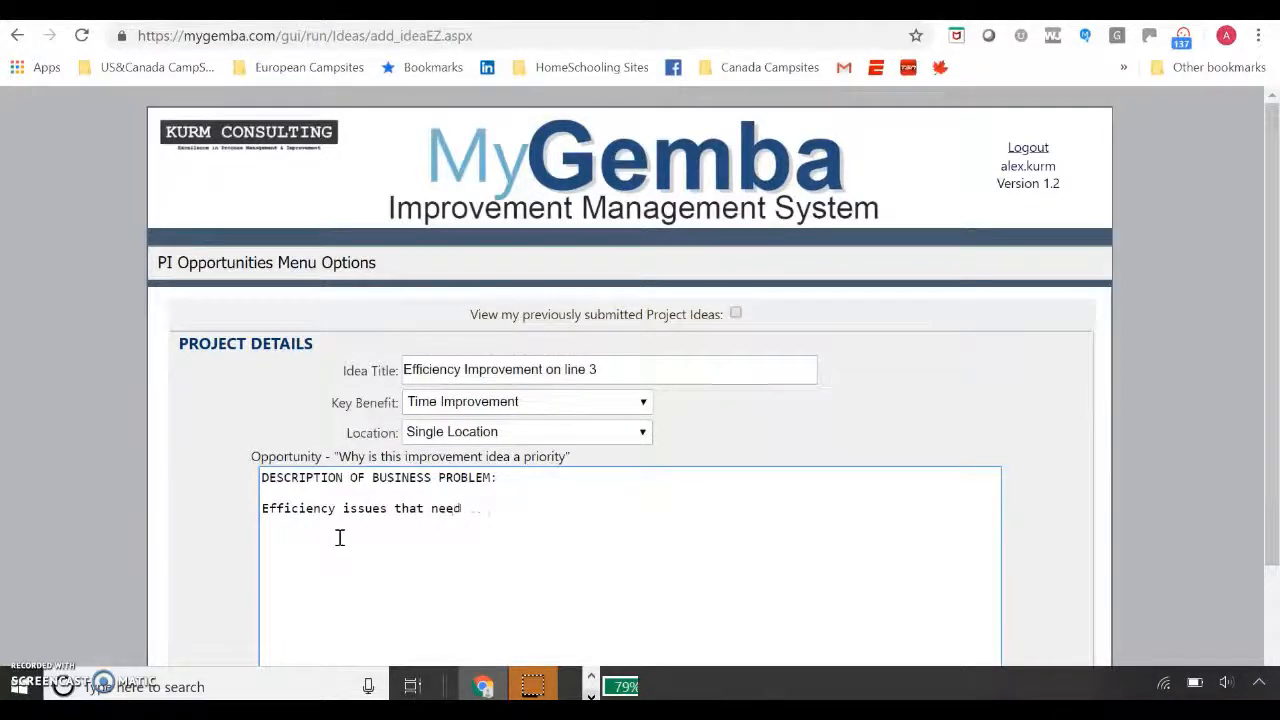
{"action": "type", "text": " to be addressed"}
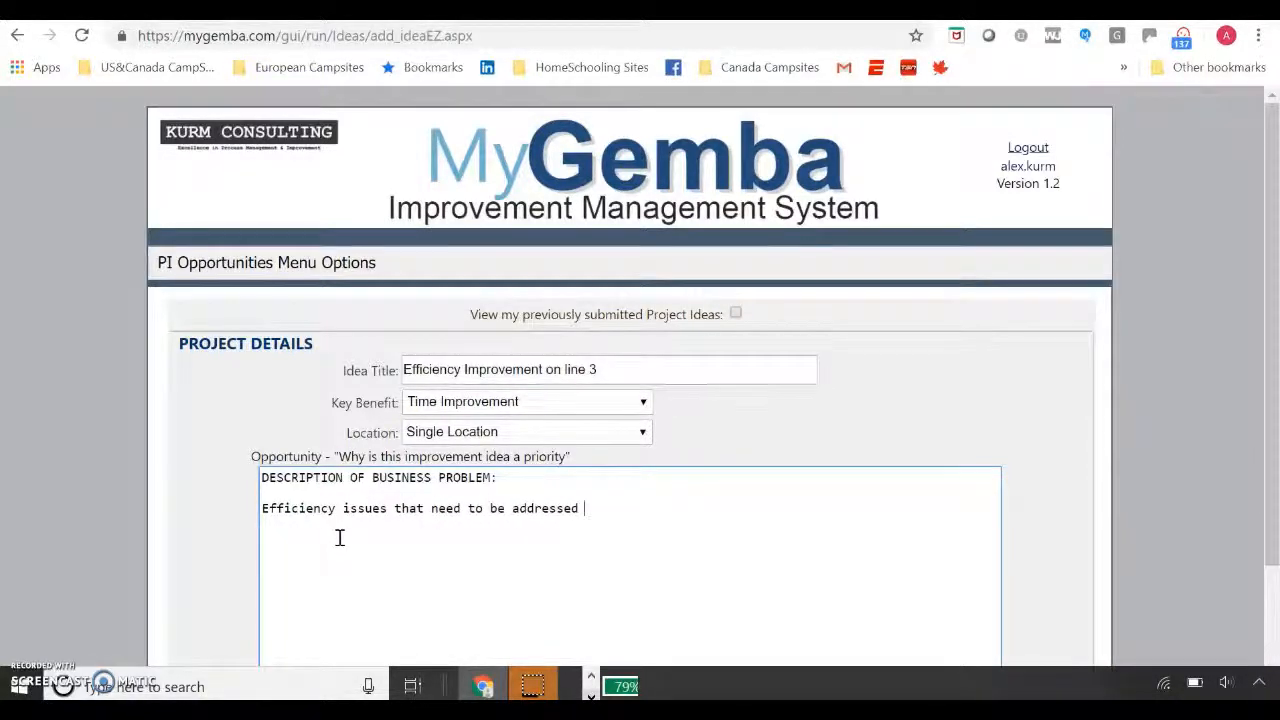
{"action": "type", "text": " on li"}
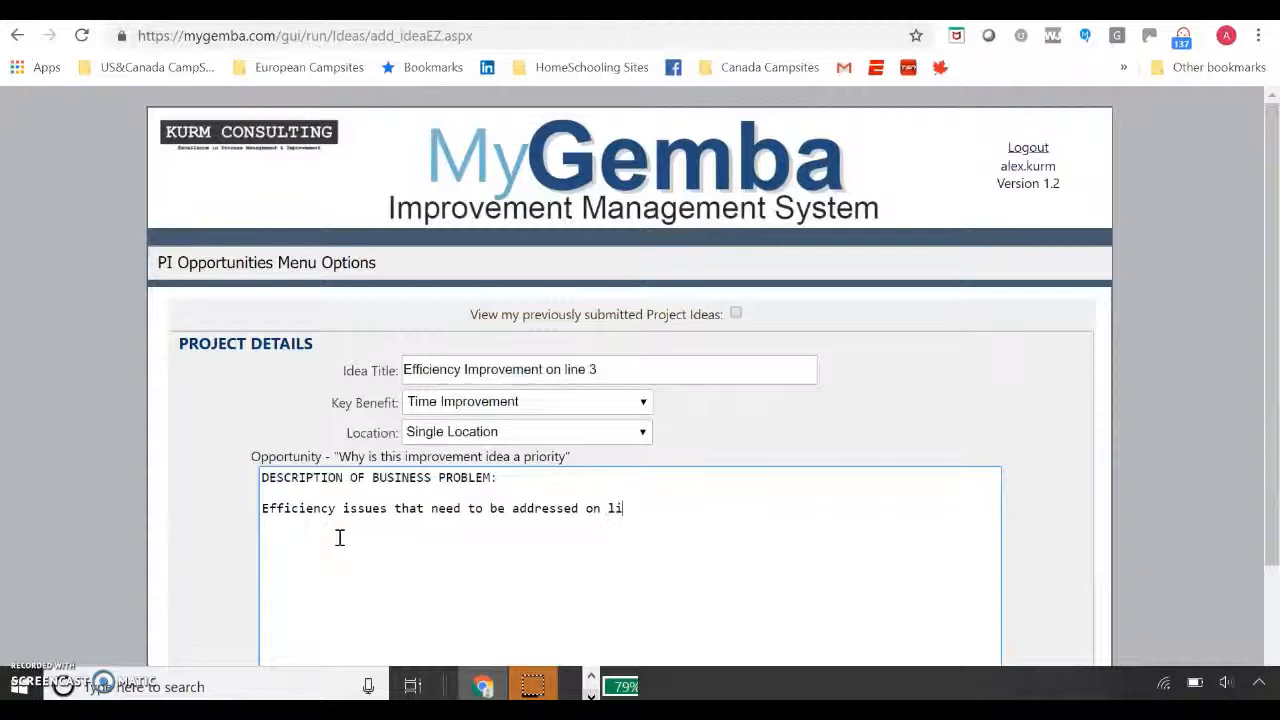
{"action": "type", "text": "ne 3 due to ma"}
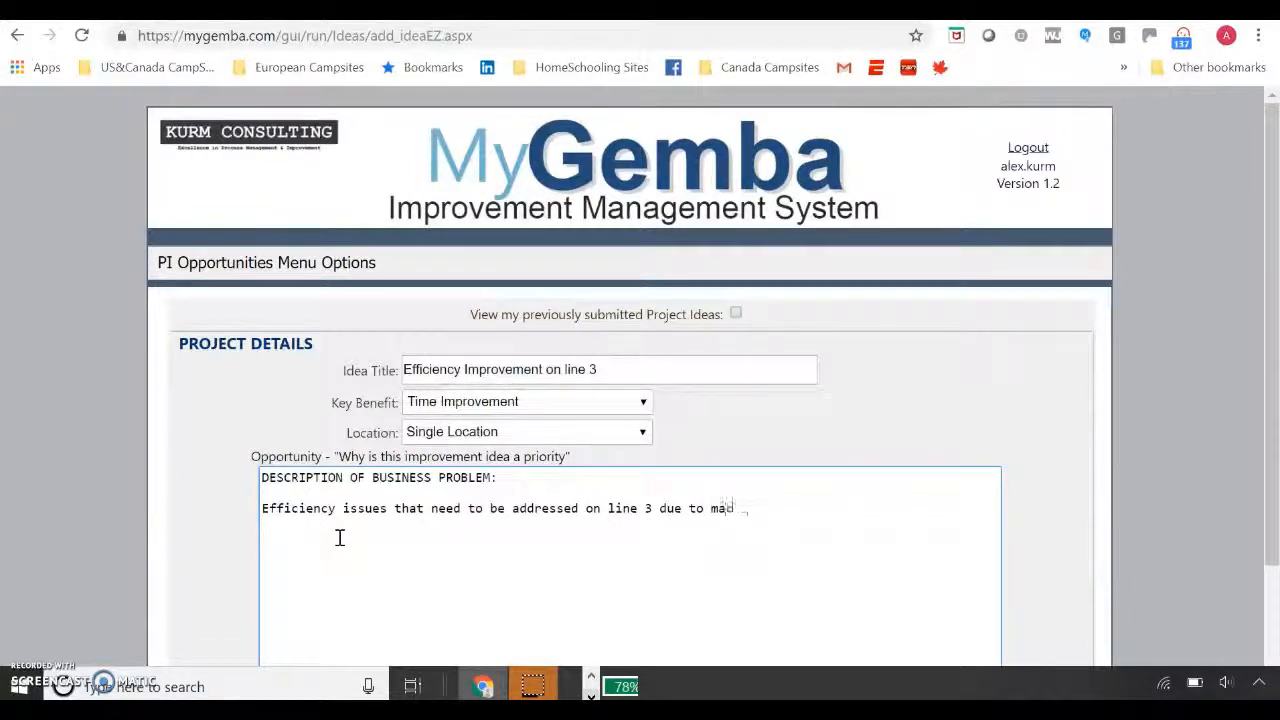
{"action": "type", "text": "chine downtime."}
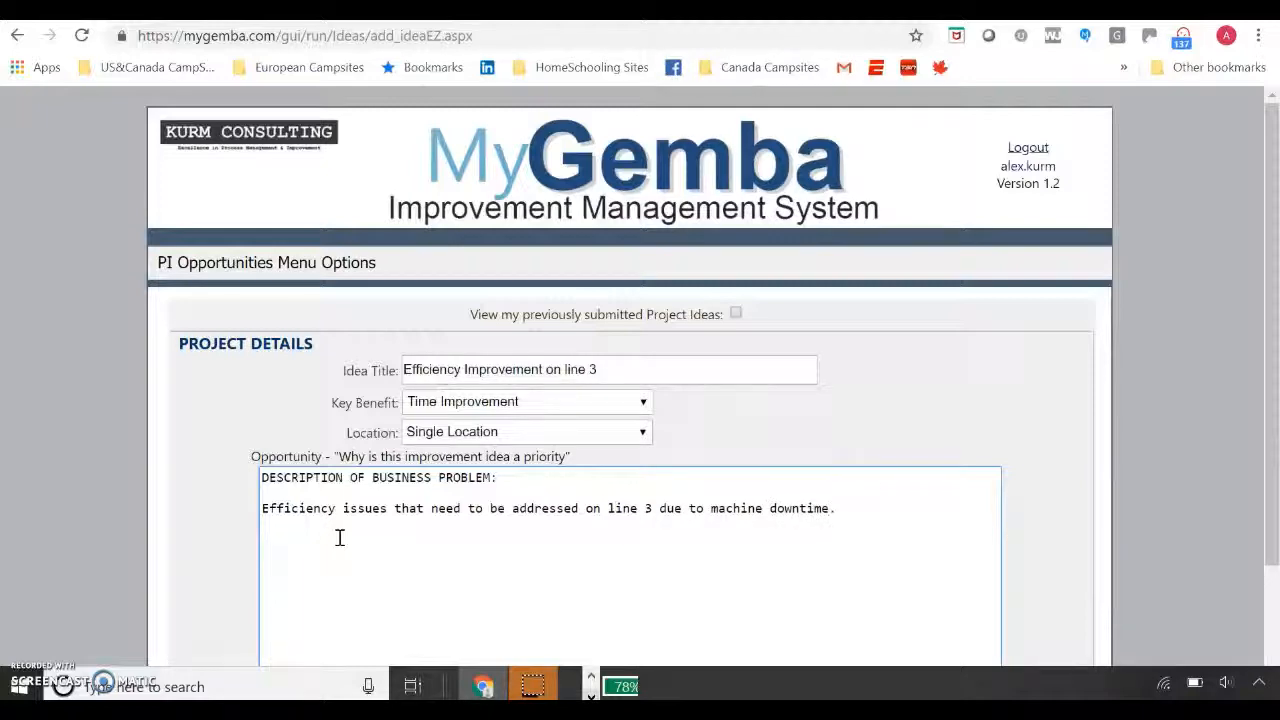
{"action": "scroll", "coordinate": [177, 514], "scroll_direction": "down", "scroll_amount": 2}
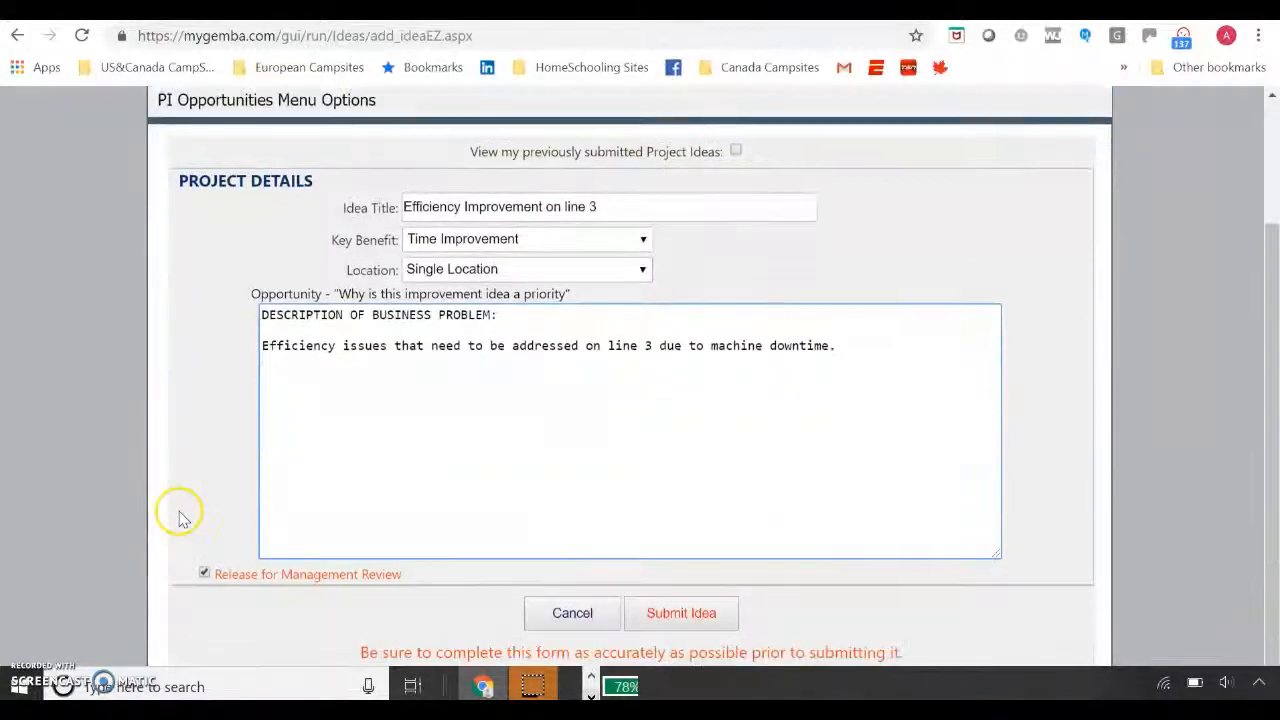
{"action": "left_click", "coordinate": [680, 612]}
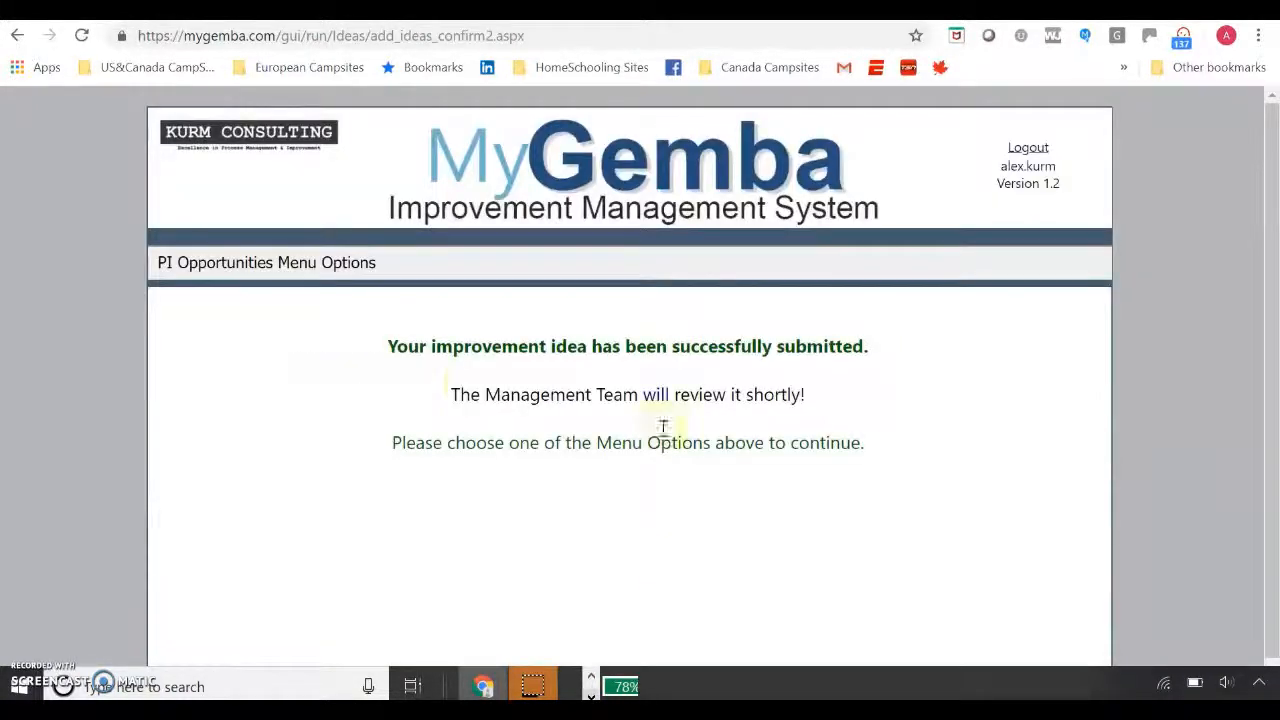
- Go to the launch or review opportunity list and open the "Efficiency Improvement on line 3" idea for review
{"action": "mouse_move", "coordinate": [277, 260]}
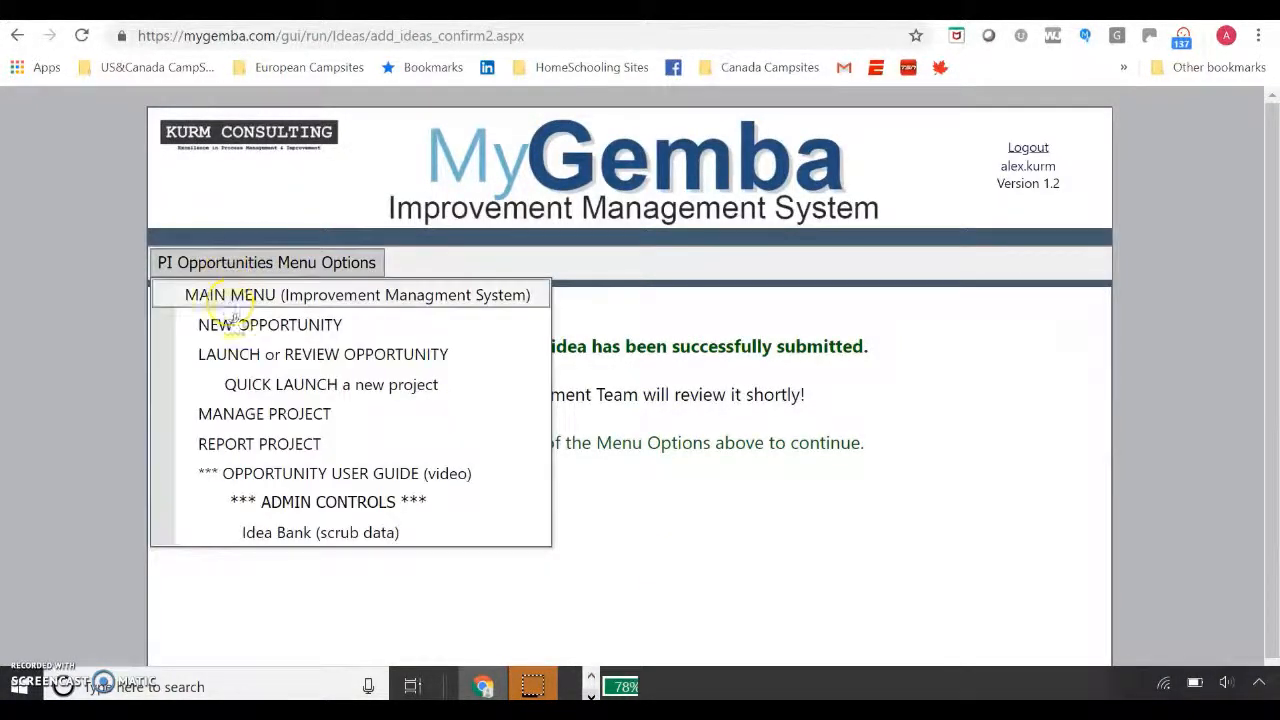
{"action": "left_click", "coordinate": [268, 354]}
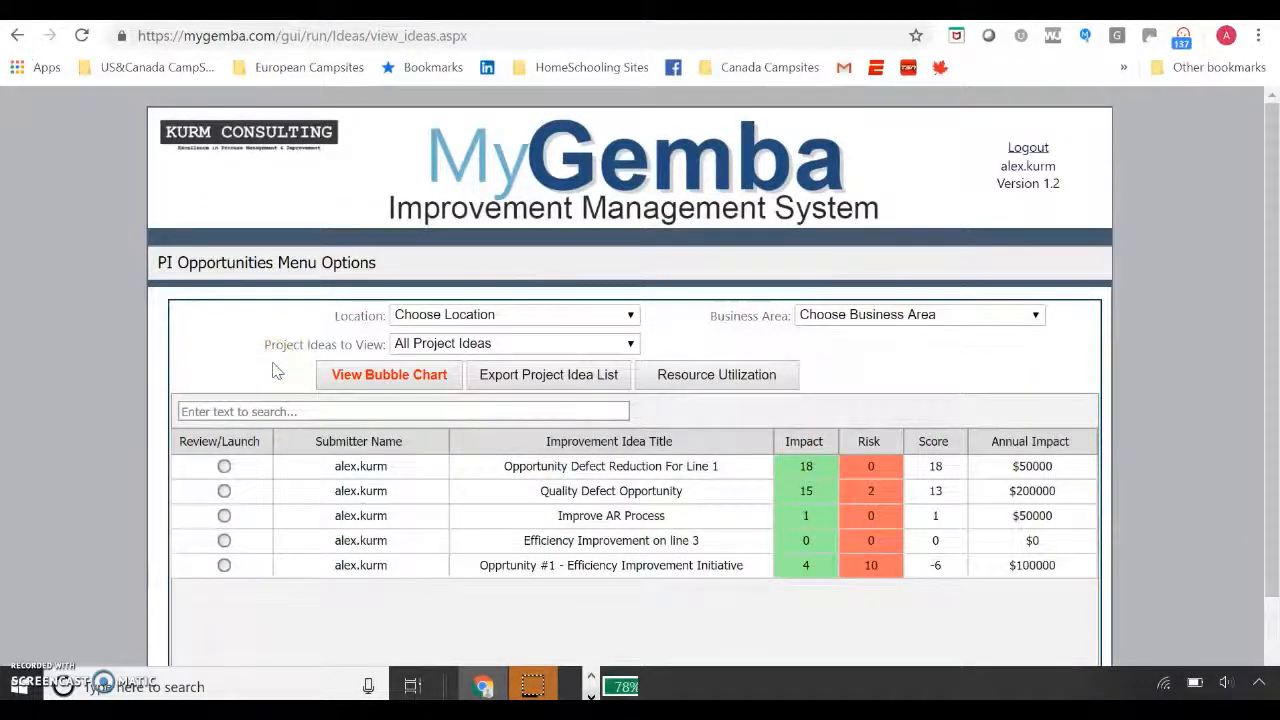
{"action": "scroll", "coordinate": [150, 480], "scroll_direction": "down", "scroll_amount": 2}
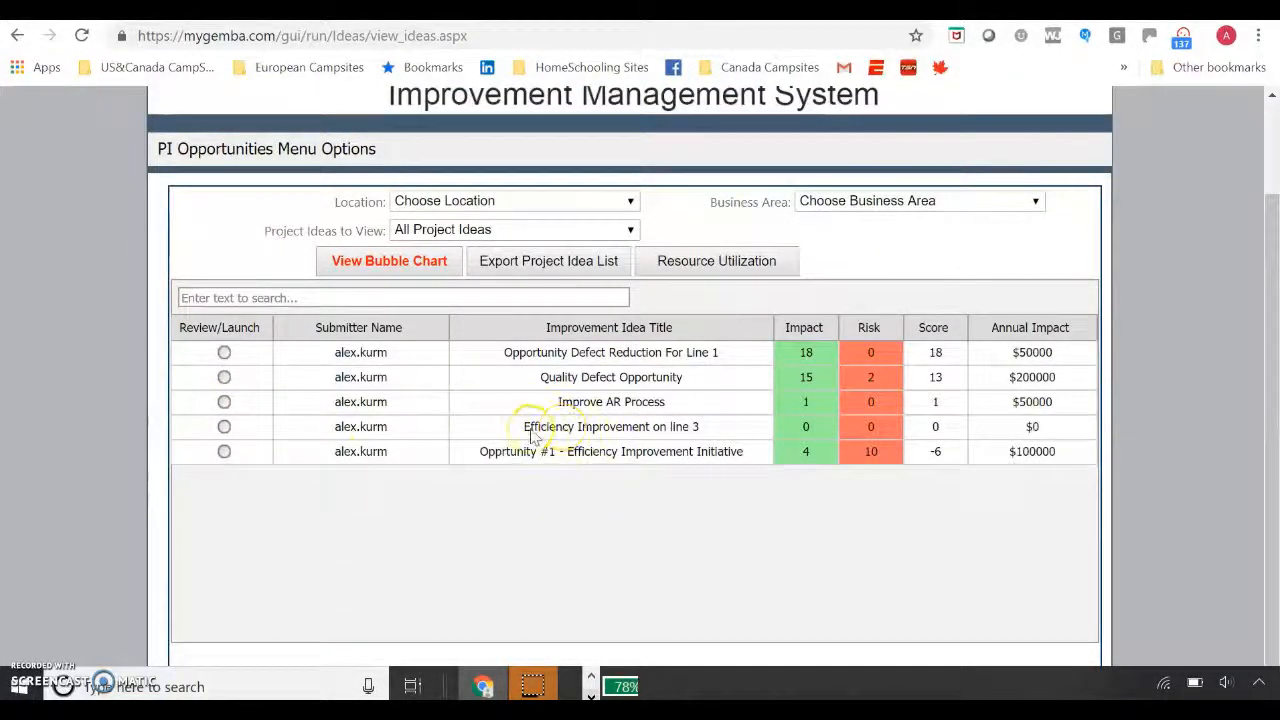
{"action": "left_click", "coordinate": [225, 428]}
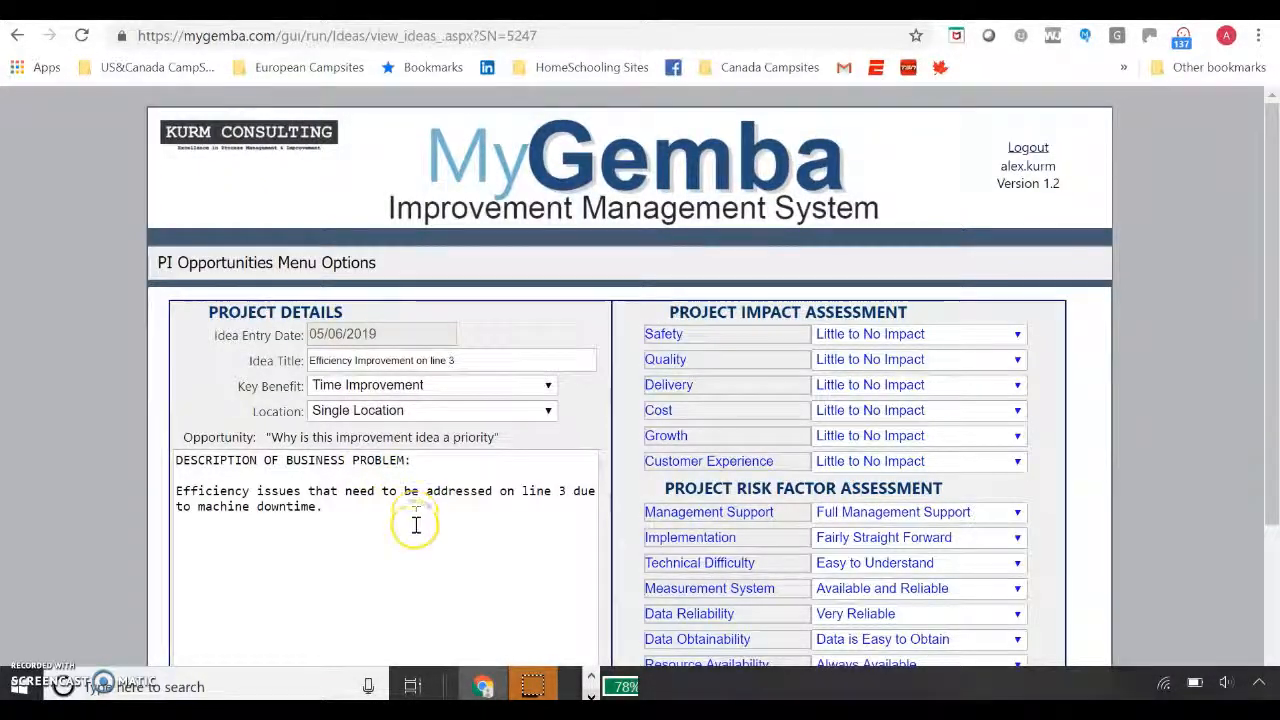
- Rate both Safety and Cost as Very High Impact in the project impact assessment
{"action": "scroll", "coordinate": [409, 527], "scroll_direction": "down", "scroll_amount": 3}
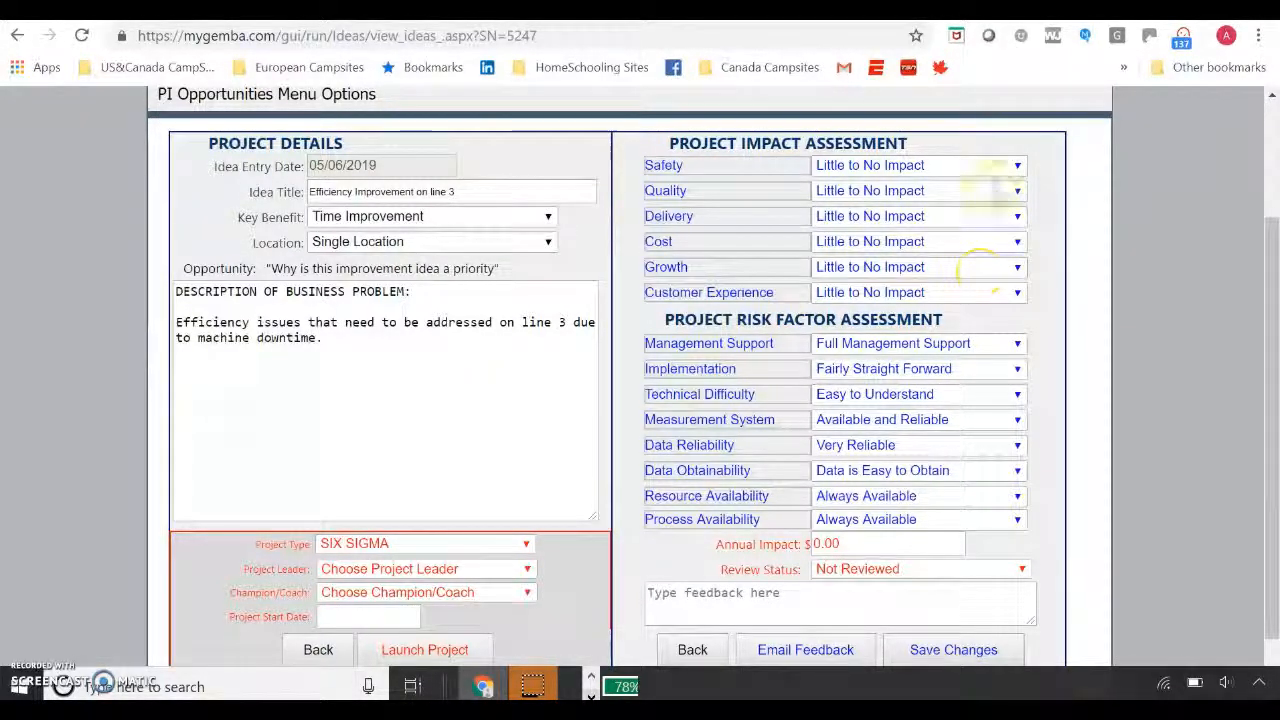
{"action": "left_click", "coordinate": [1000, 167]}
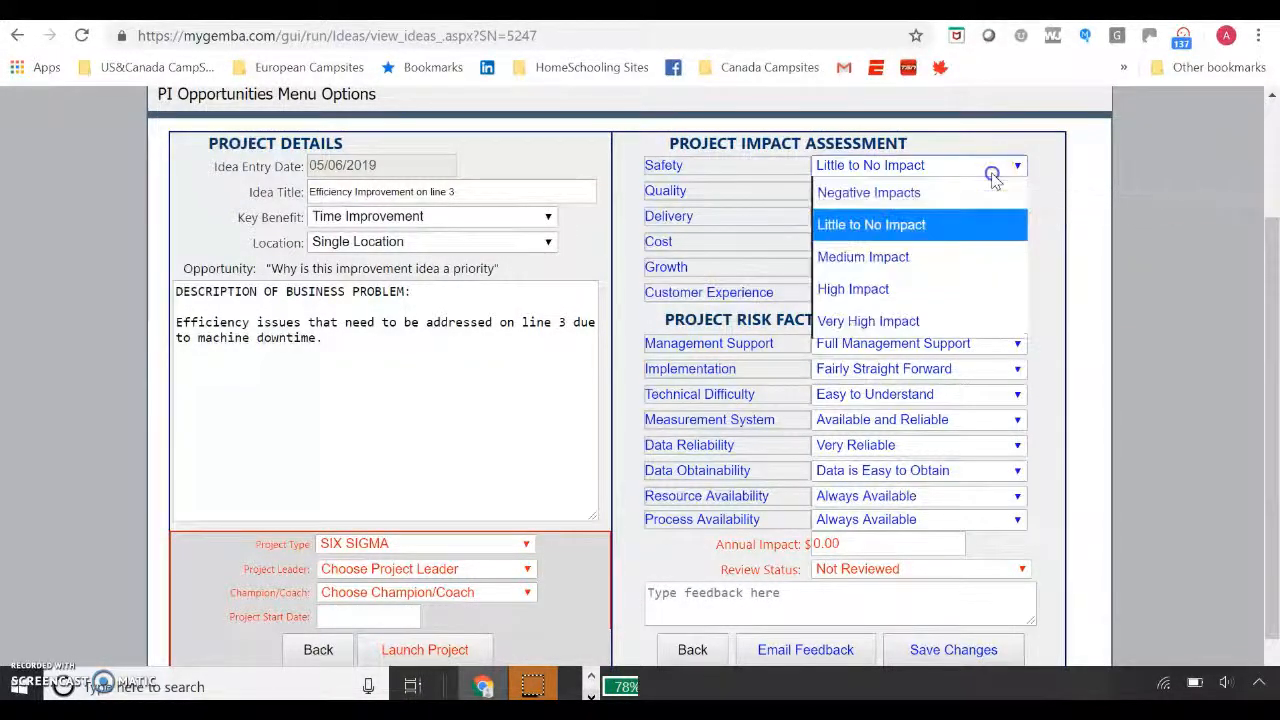
{"action": "left_click", "coordinate": [915, 320]}
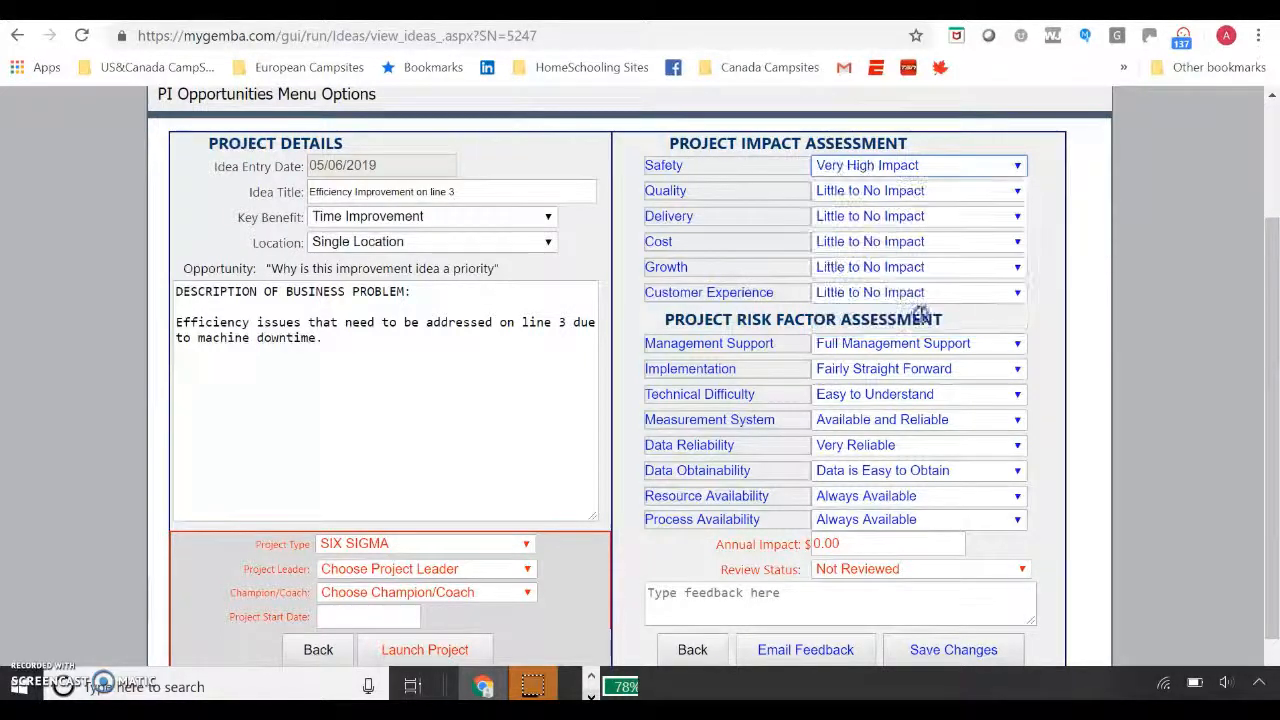
{"action": "left_click", "coordinate": [929, 243]}
{"action": "left_click", "coordinate": [905, 397]}
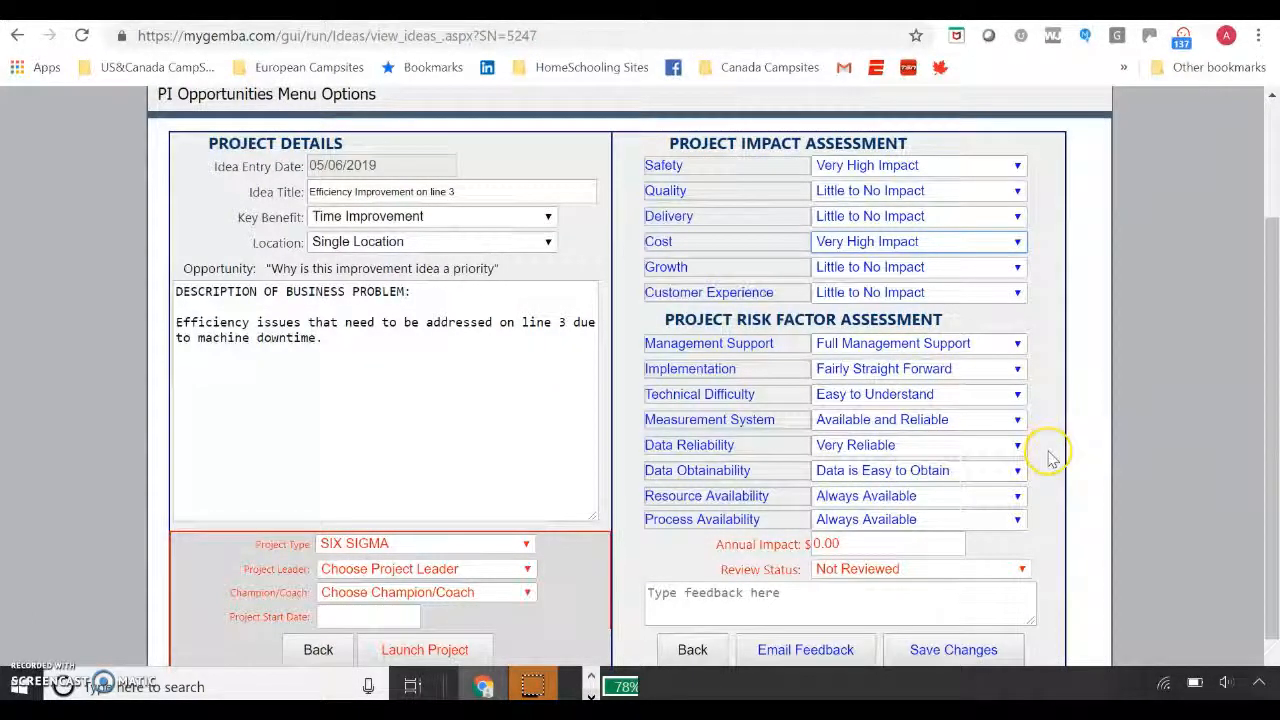
- Set the annual impact to 80000 and the review status to Currently In Review, and save the idea's changes
{"action": "scroll", "coordinate": [1048, 452], "scroll_direction": "down", "scroll_amount": 1}
{"action": "left_click", "coordinate": [877, 473]}
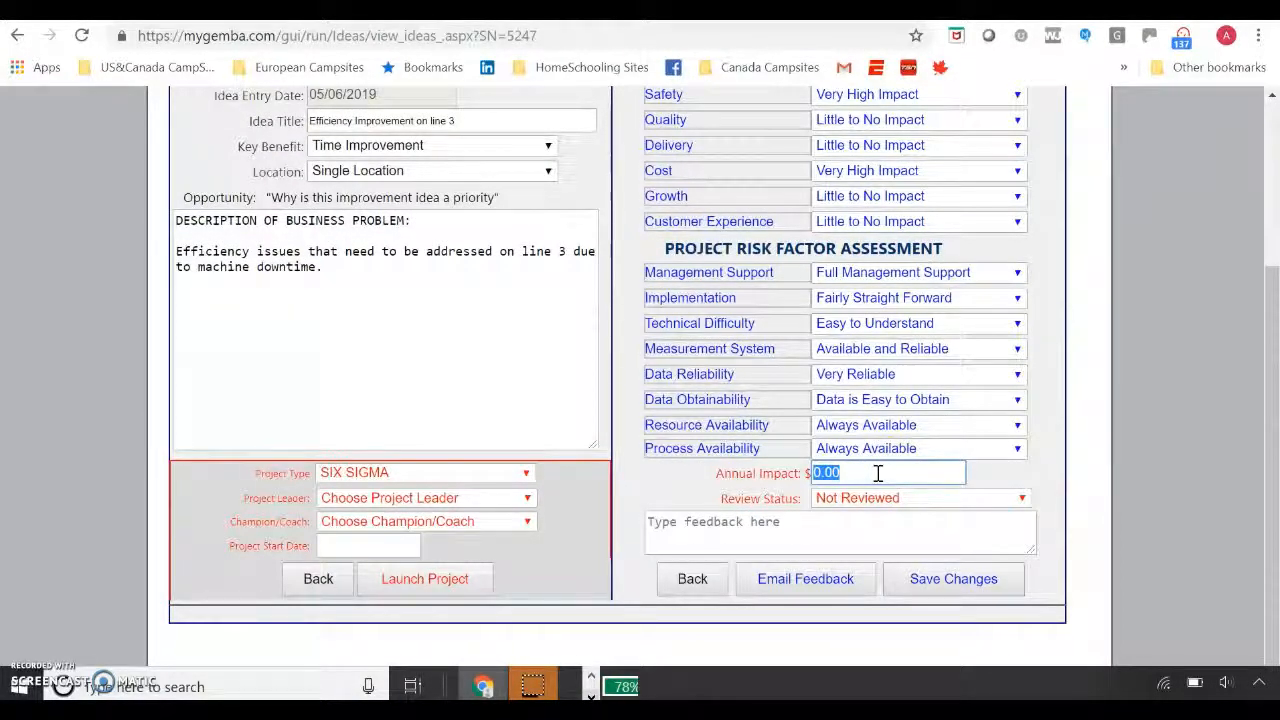
{"action": "type", "text": "5"}
{"action": "type", "text": "80000"}
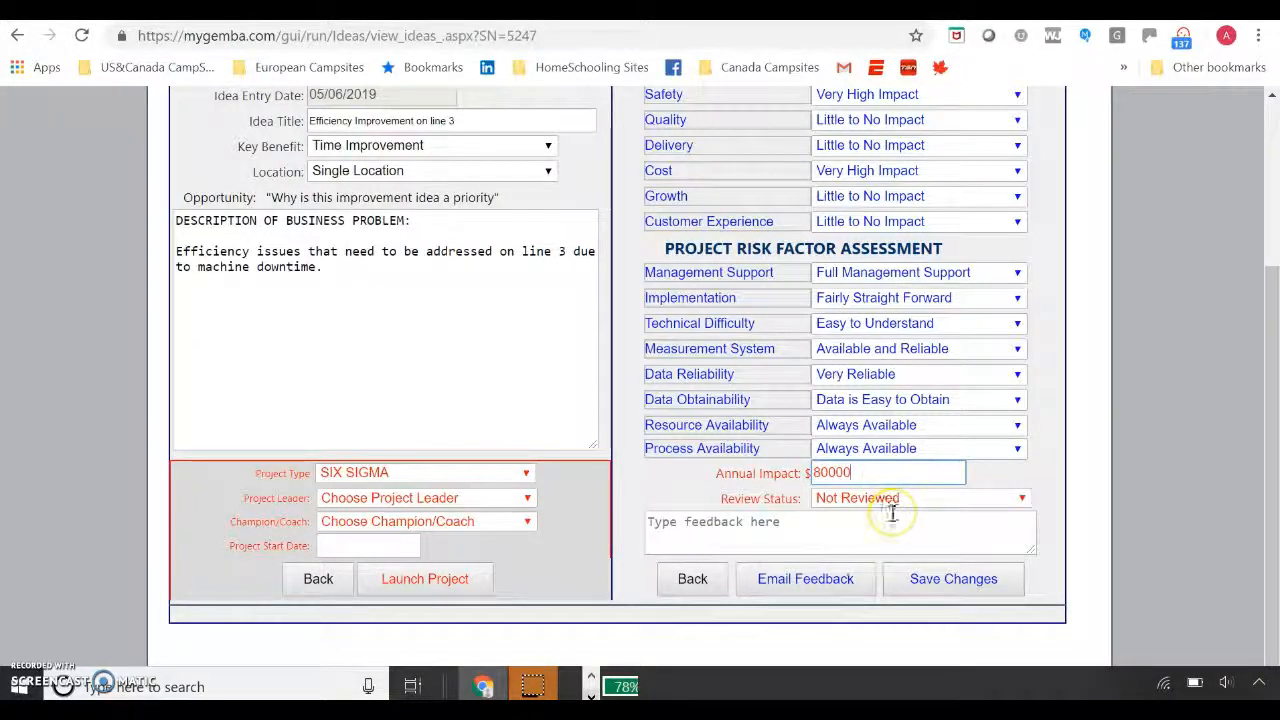
{"action": "left_click", "coordinate": [890, 499]}
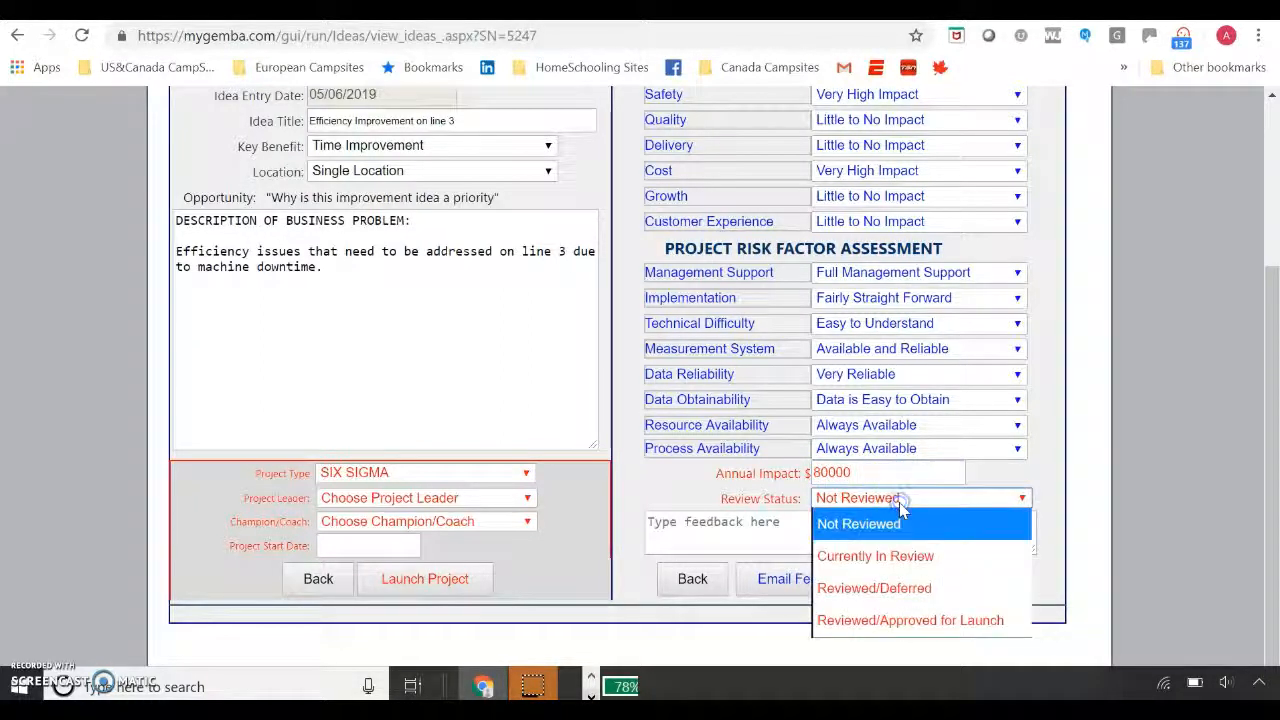
{"action": "left_click", "coordinate": [880, 558]}
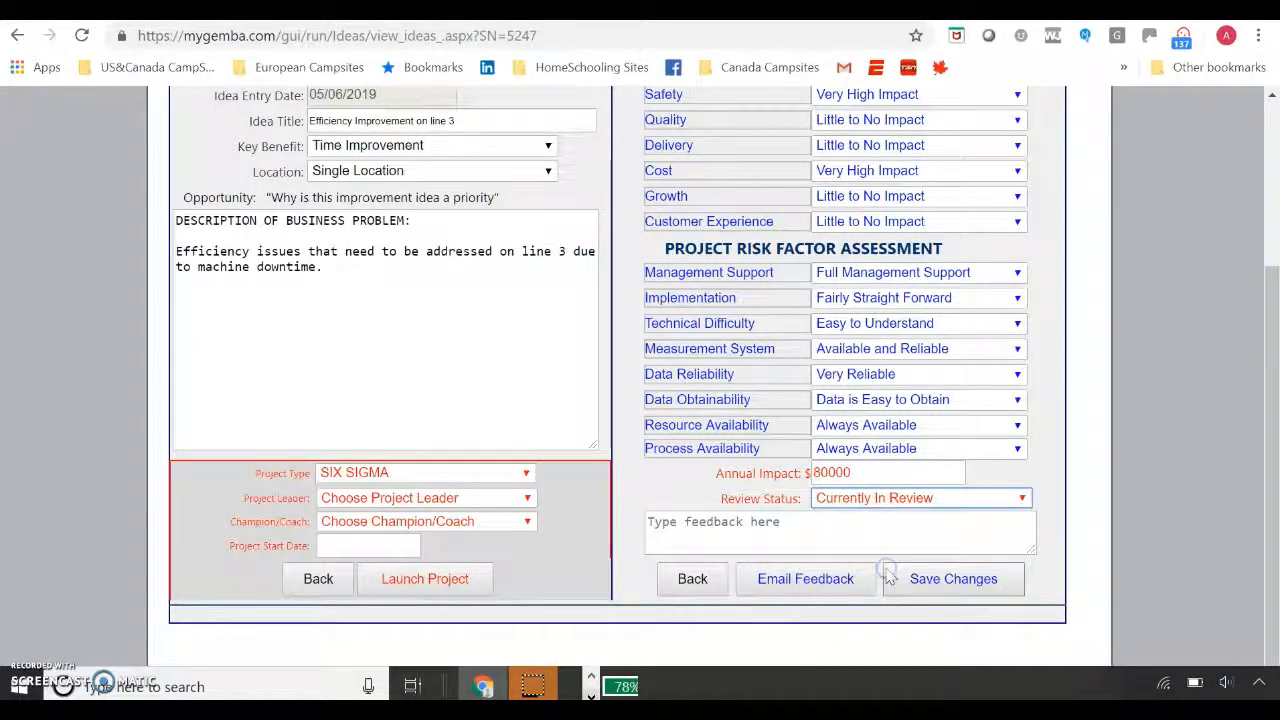
{"action": "left_click", "coordinate": [952, 584]}
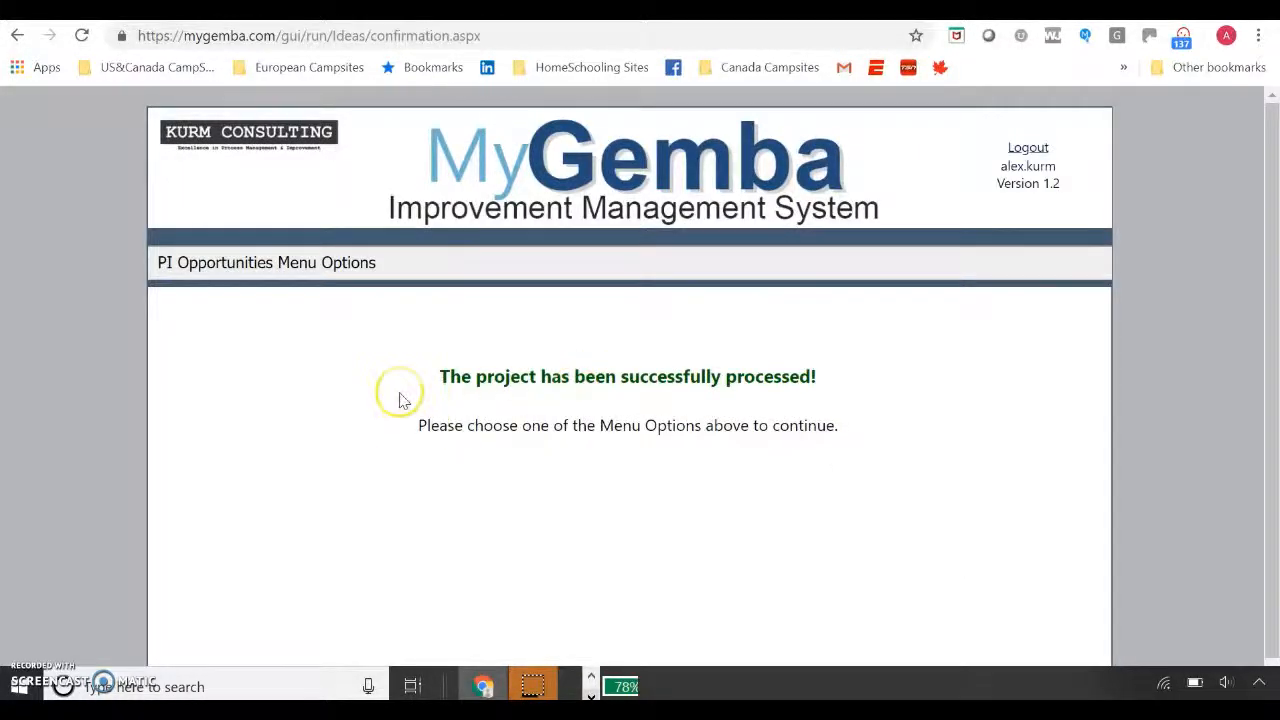
- Return to the opportunity review list and examine the impact, risk, score and annual impact of the project ideas
{"action": "mouse_move", "coordinate": [305, 270]}
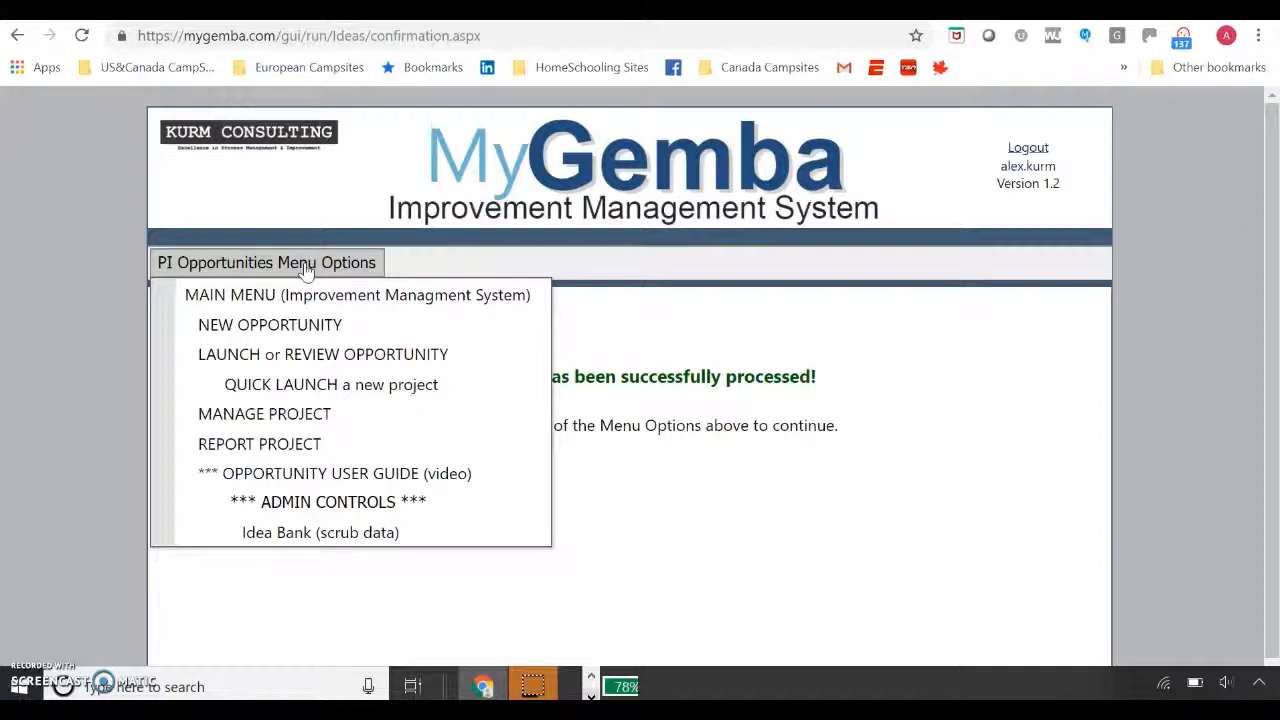
{"action": "scroll", "coordinate": [305, 270], "scroll_direction": "down", "scroll_amount": 1}
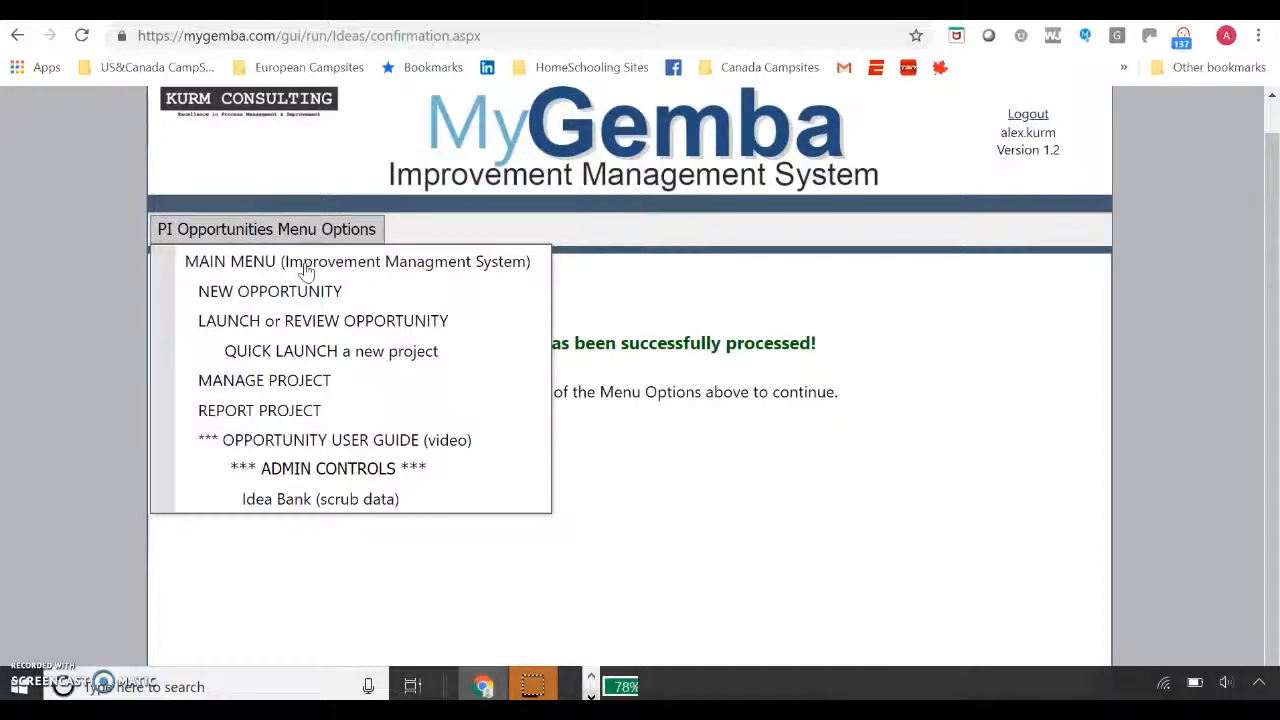
{"action": "scroll", "coordinate": [294, 229], "scroll_direction": "up", "scroll_amount": 1}
{"action": "left_click", "coordinate": [236, 256]}
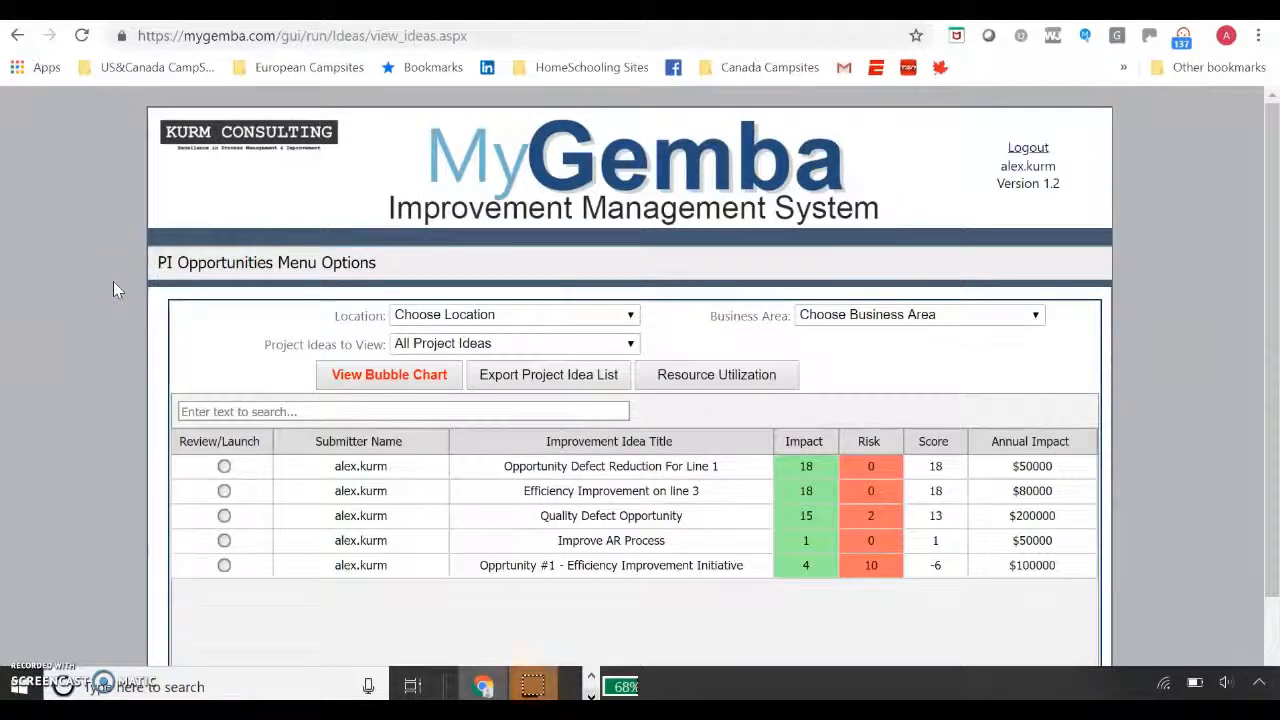
{"action": "scroll", "coordinate": [113, 281], "scroll_direction": "down", "scroll_amount": 1}
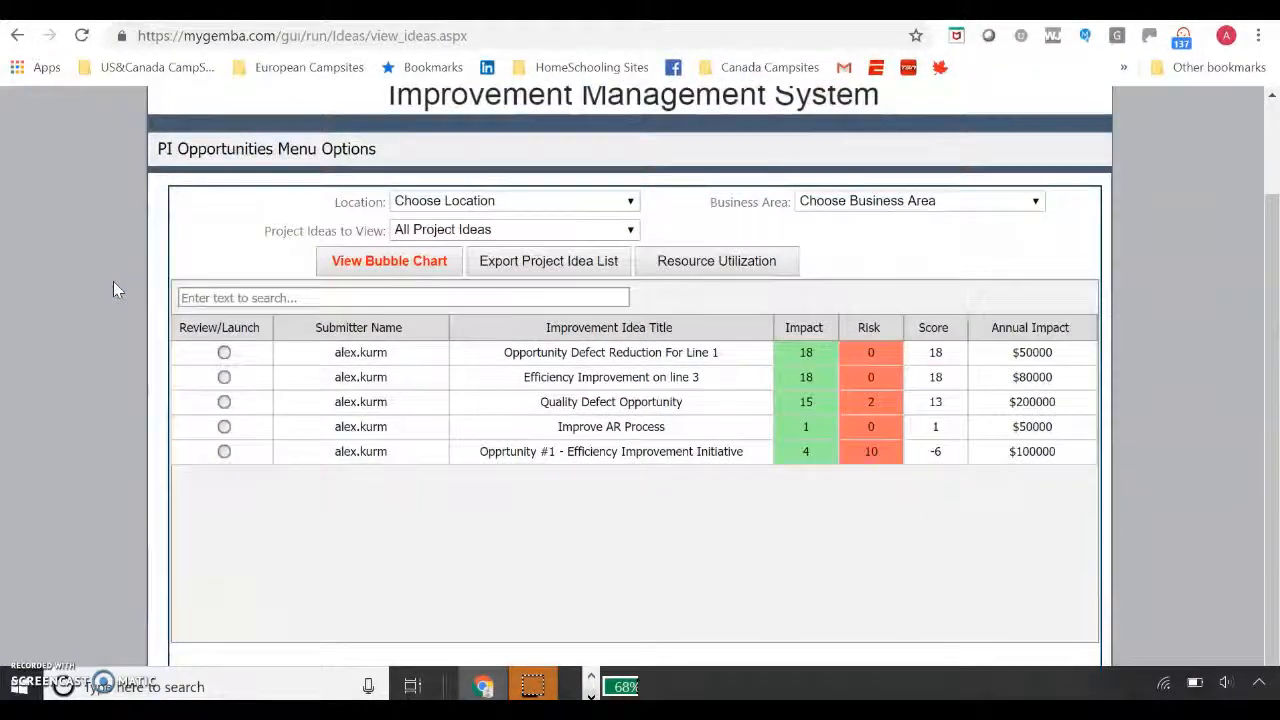
- Open the quick launch form for a new project
{"action": "left_click", "coordinate": [182, 150]}
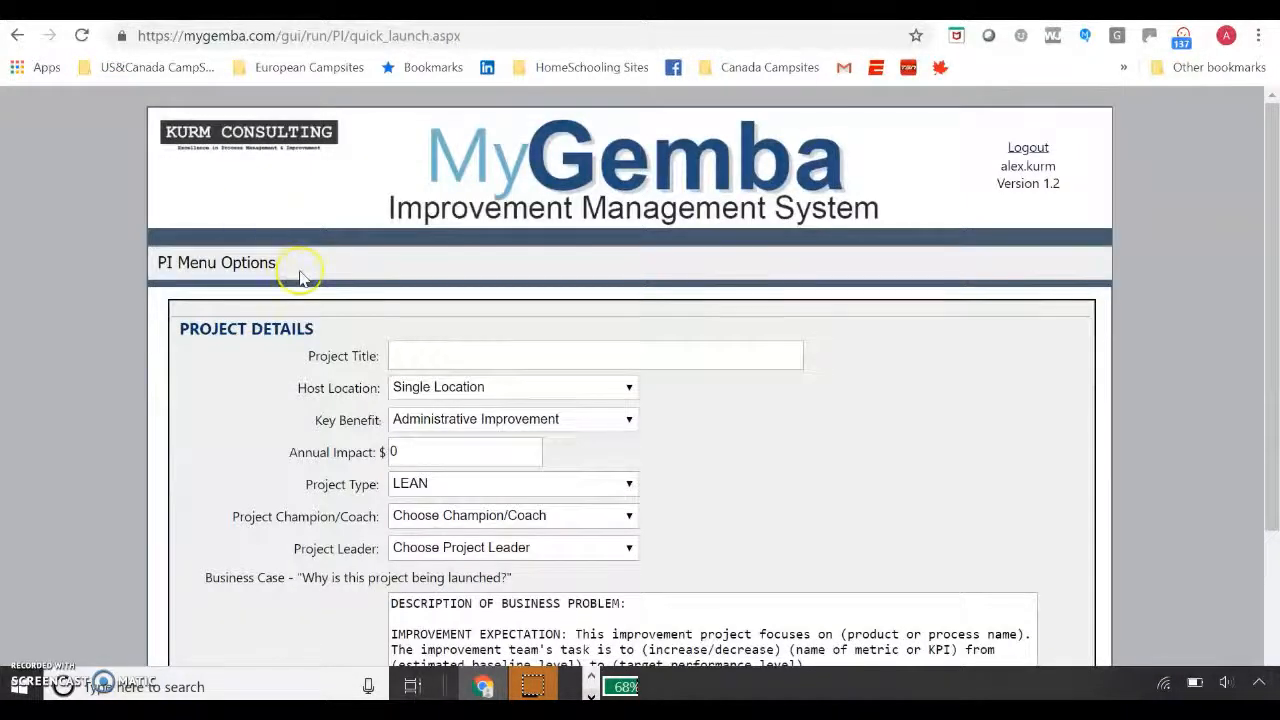
{"action": "left_click", "coordinate": [243, 270]}
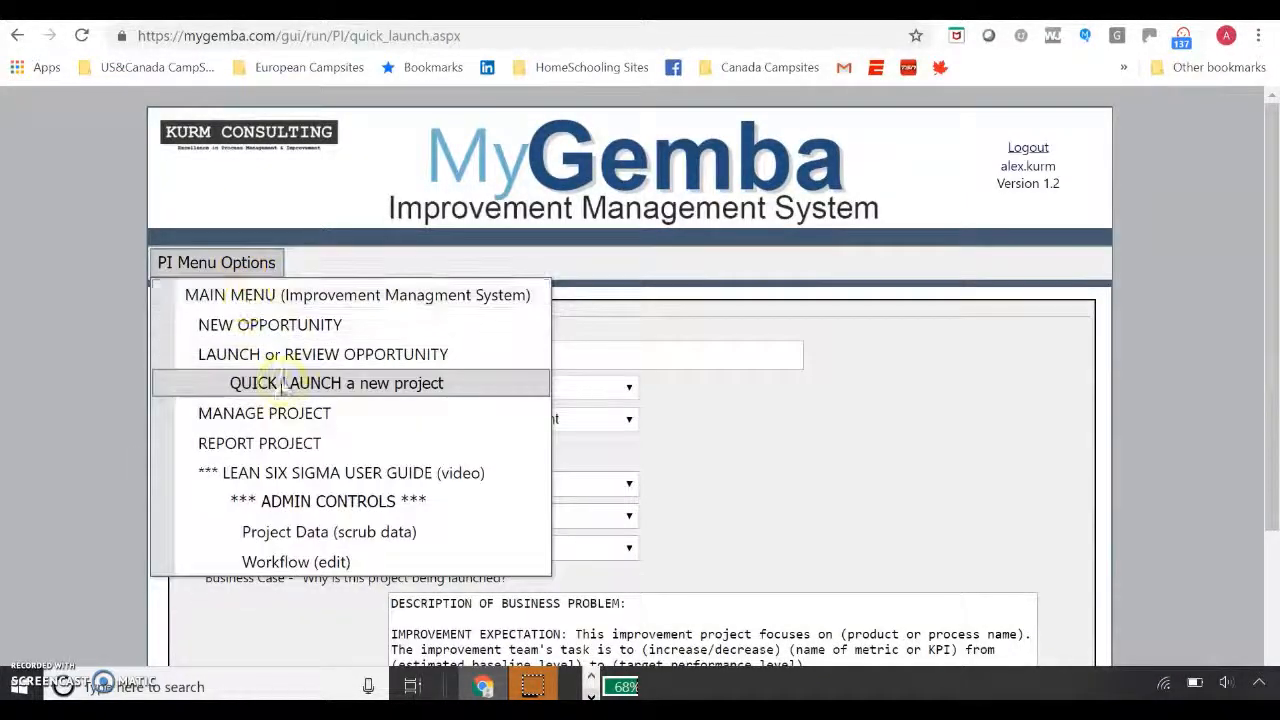
{"action": "left_click", "coordinate": [816, 288]}
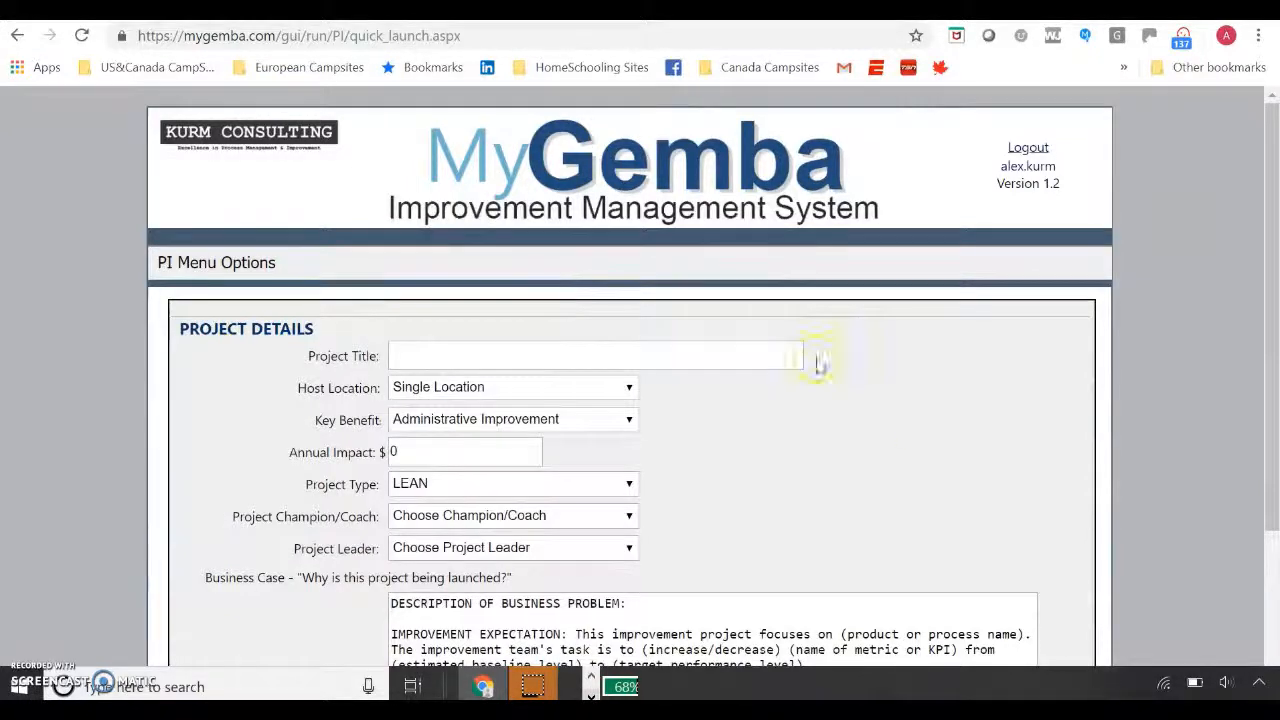
- Enter "Efficiency Improvement Project Toronto Site" as the title of the new project
{"action": "scroll", "coordinate": [885, 469], "scroll_direction": "down", "scroll_amount": 3}
{"action": "scroll", "coordinate": [885, 469], "scroll_direction": "down", "scroll_amount": 1}
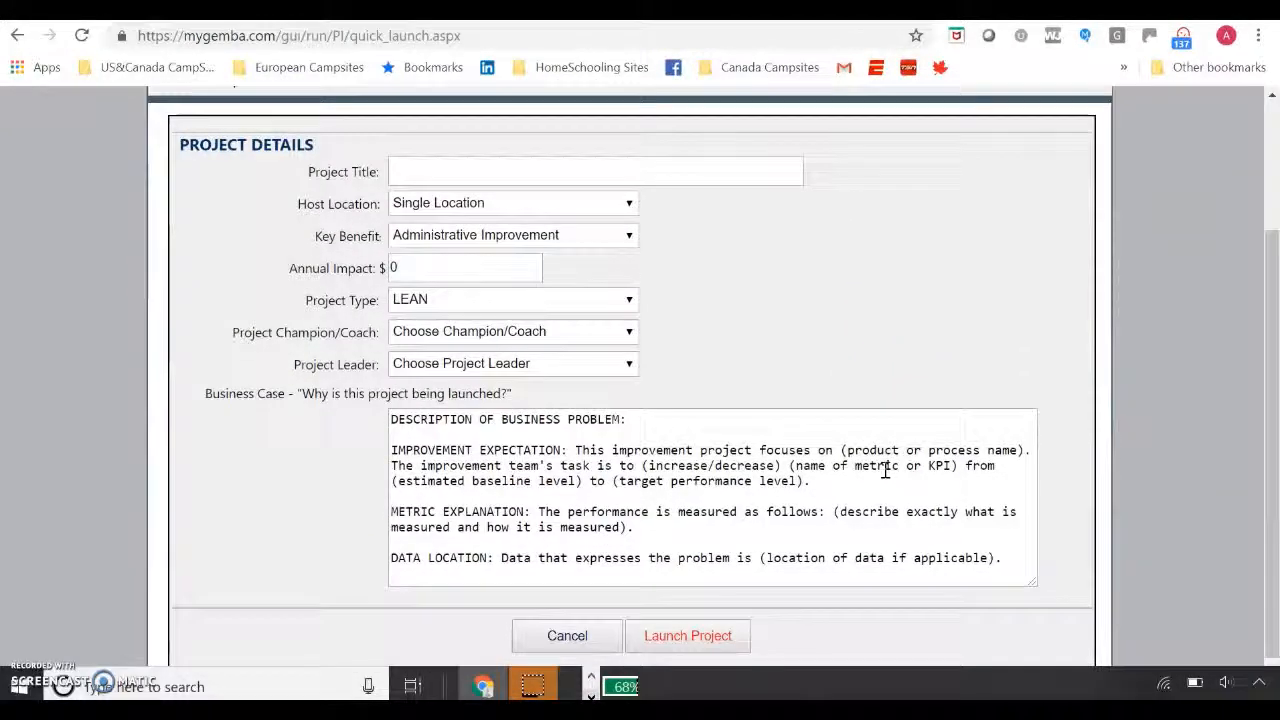
{"action": "left_click", "coordinate": [540, 170]}
{"action": "left_click", "coordinate": [531, 170]}
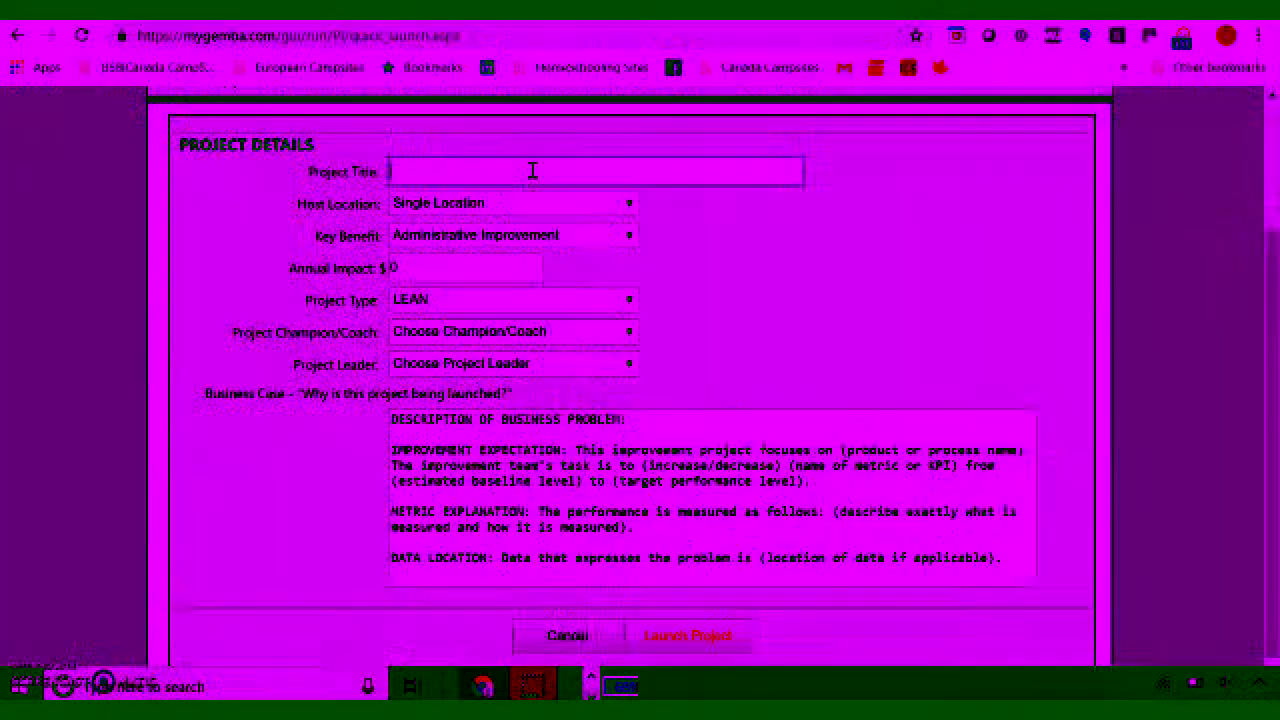
{"action": "type", "text": "Effic"}
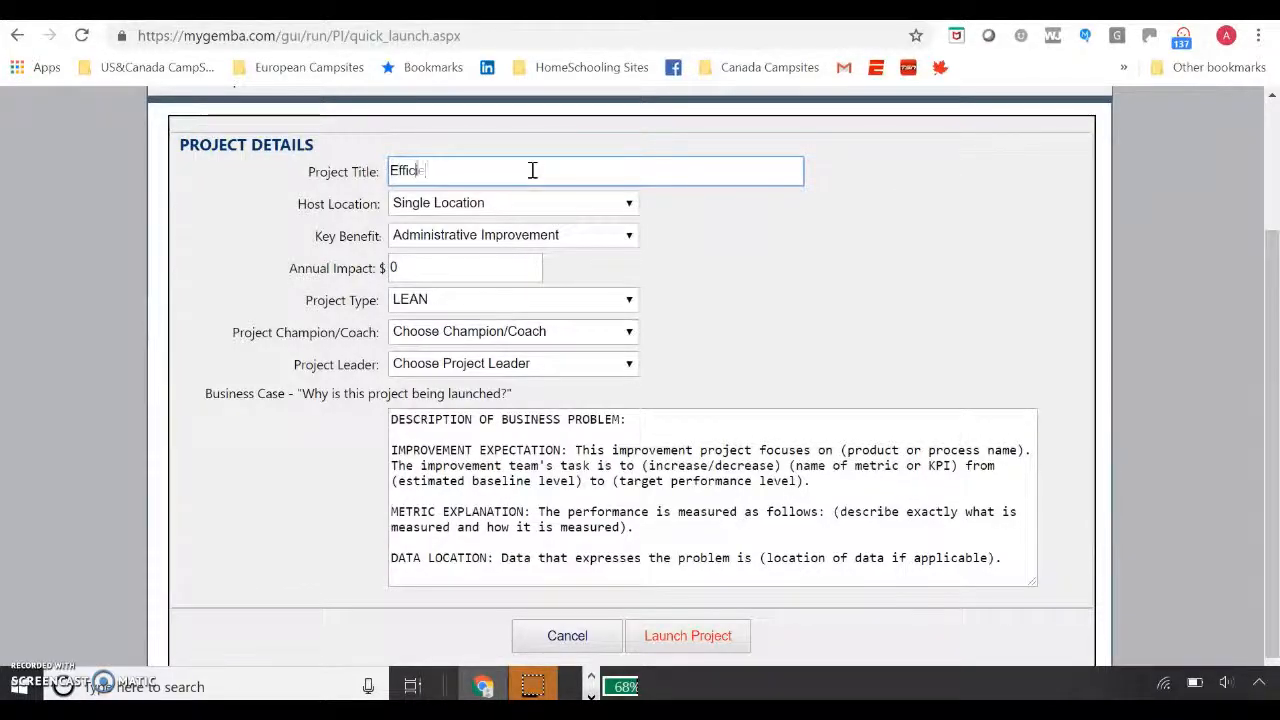
{"action": "type", "text": "ienyy Imp"}
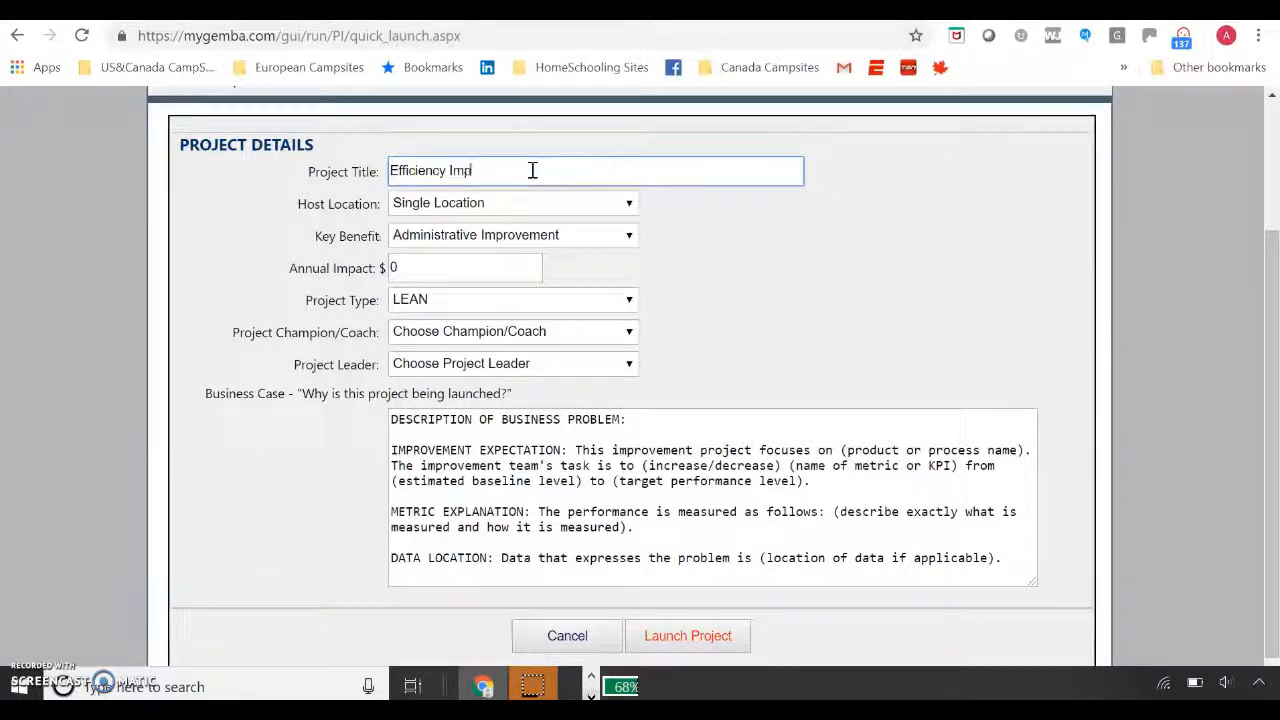
{"action": "type", "text": "rovement Project "}
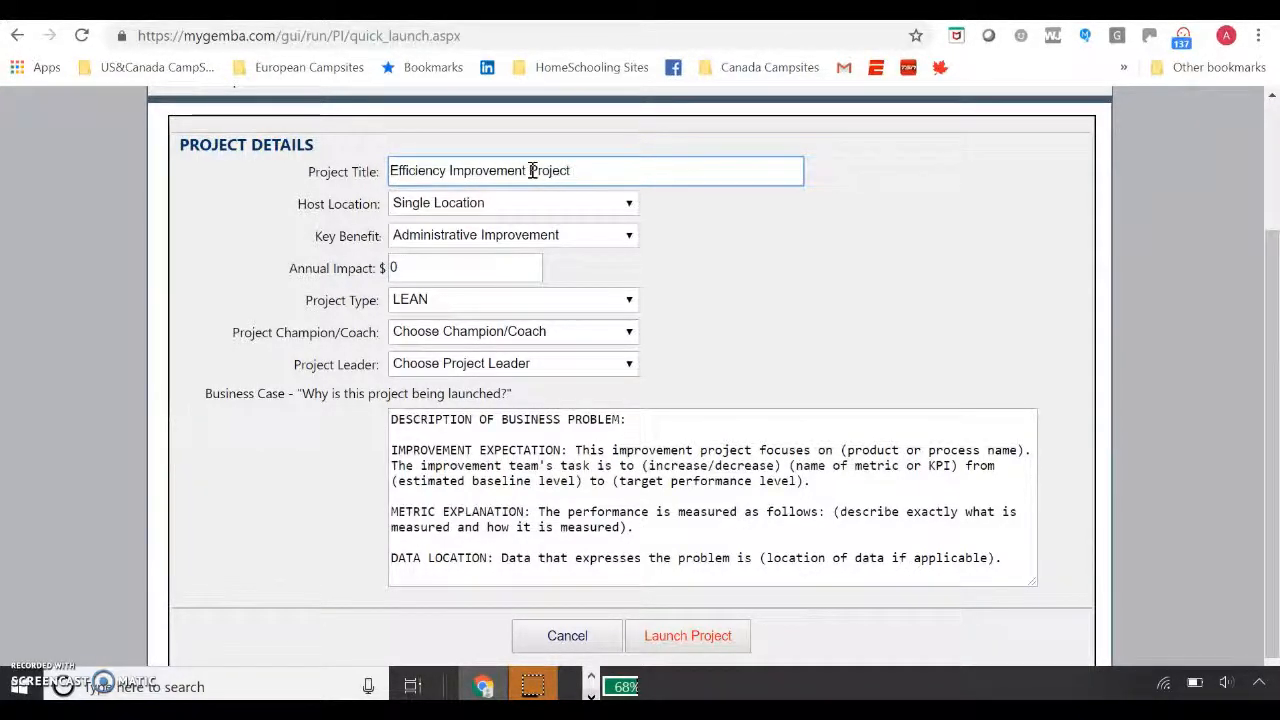
{"action": "type", "text": "Toronto Site"}
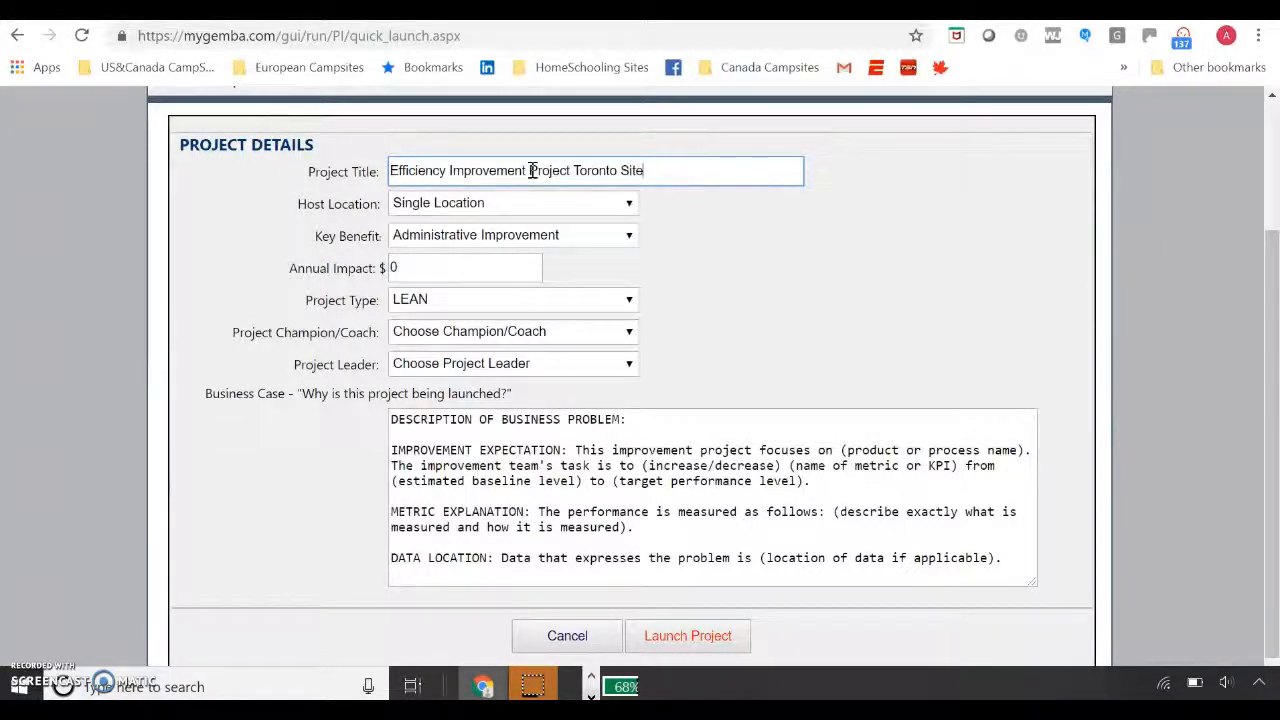
- Keep the host location at Single Location and set the key benefit to Time Improvement
{"action": "left_click", "coordinate": [514, 201]}
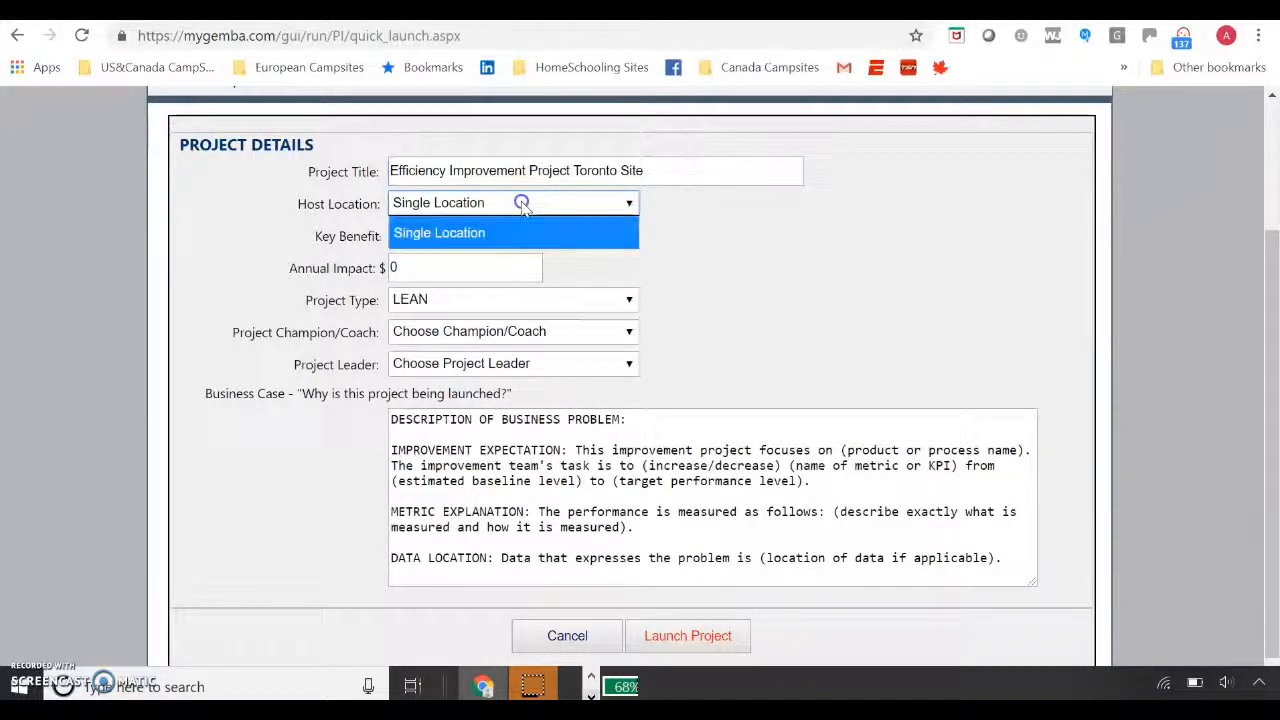
{"action": "left_click", "coordinate": [695, 252]}
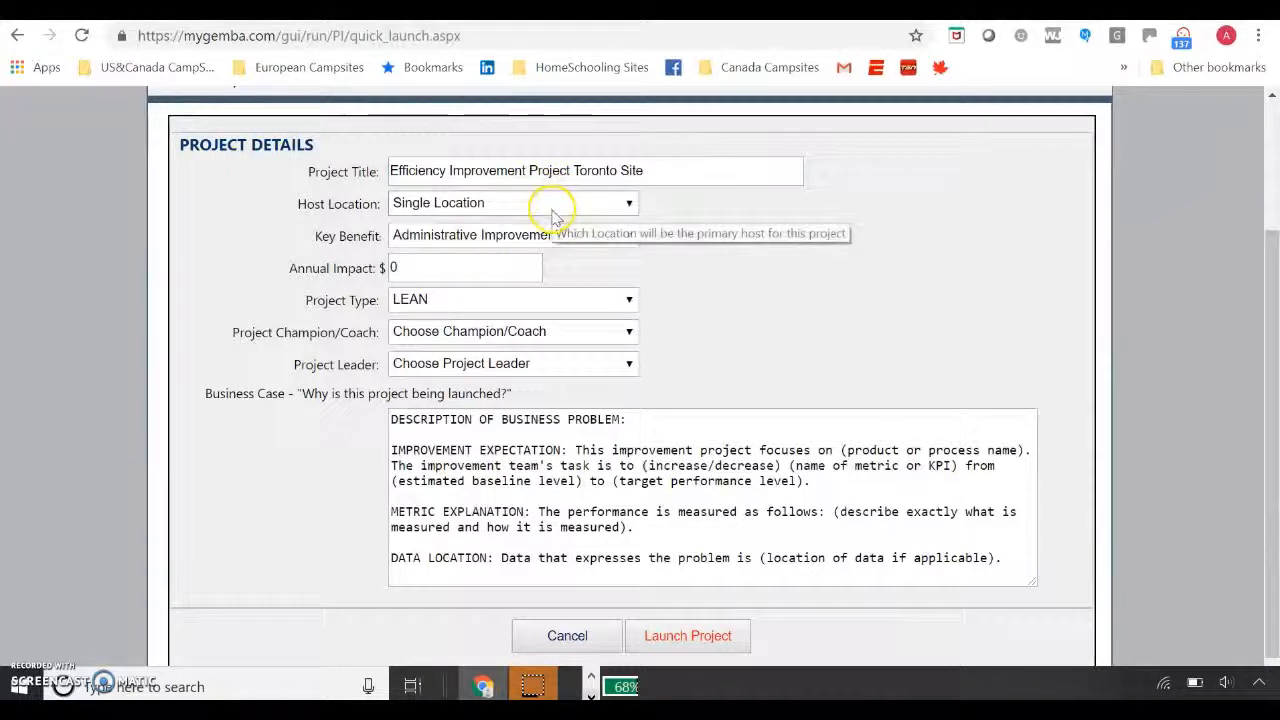
{"action": "left_click", "coordinate": [598, 236]}
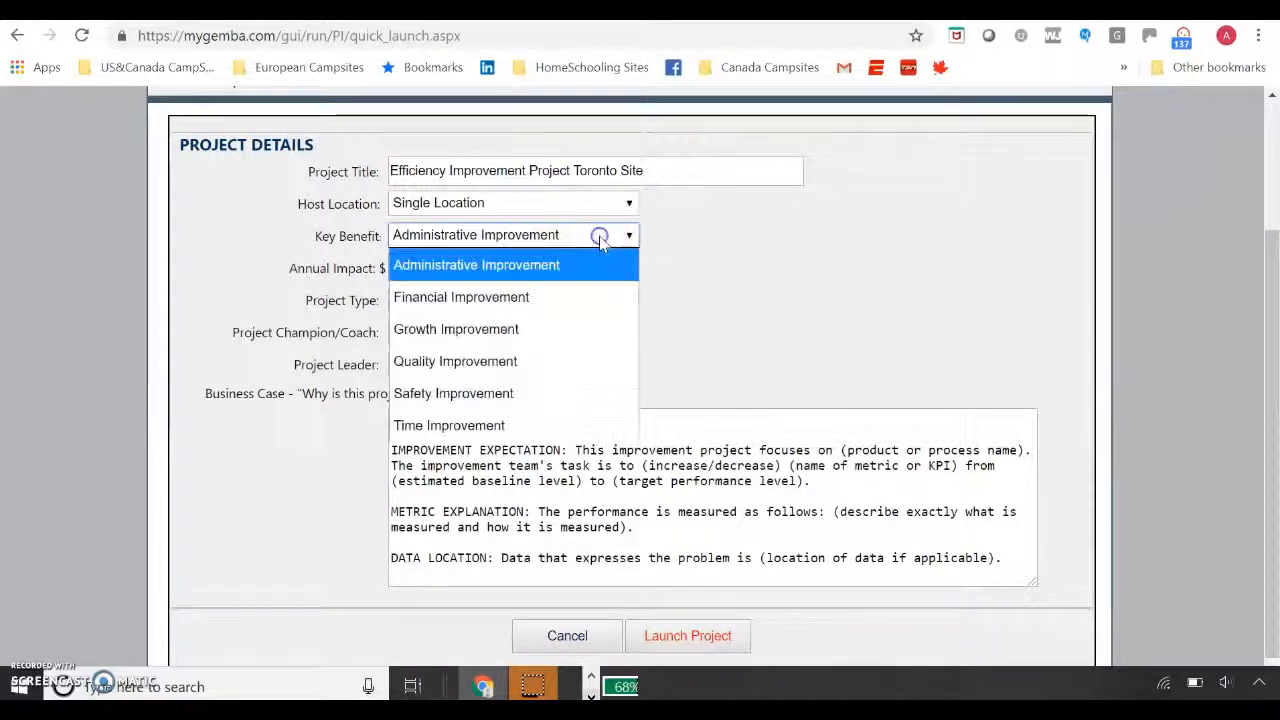
{"action": "left_click", "coordinate": [507, 425]}
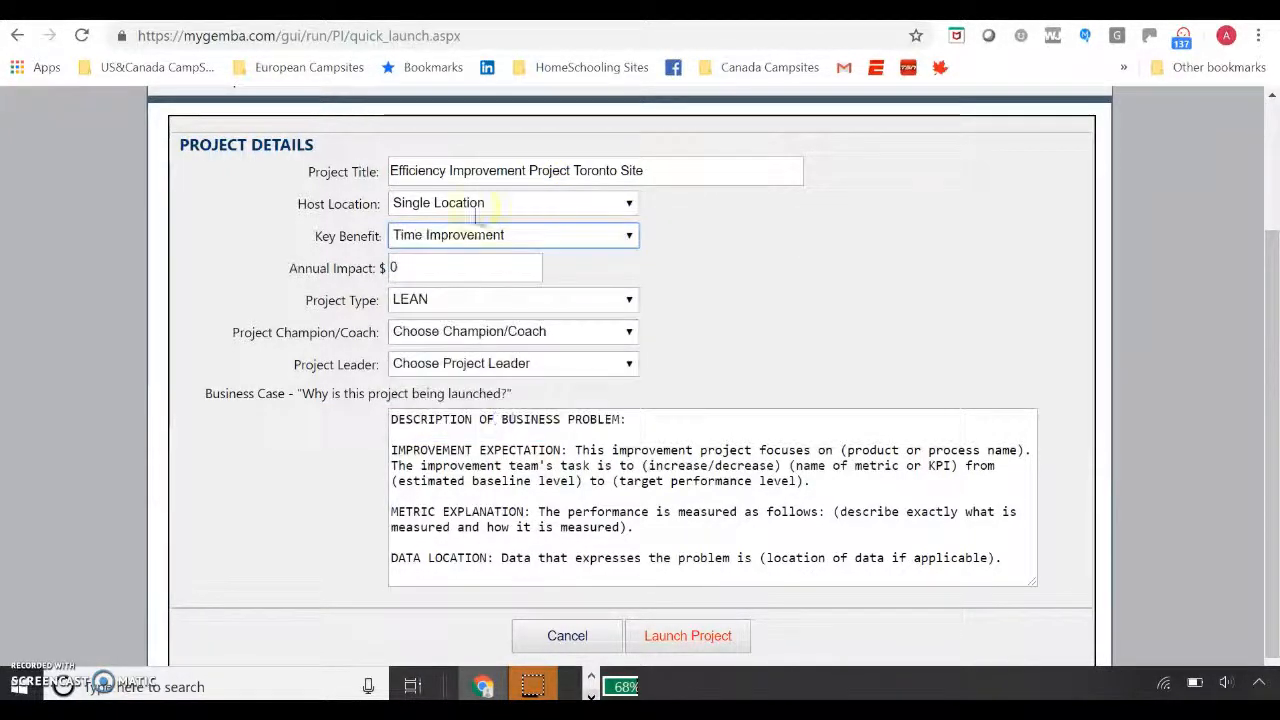
- Set the annual impact to 300000 and choose LEAN as the project type
{"action": "left_click", "coordinate": [475, 267]}
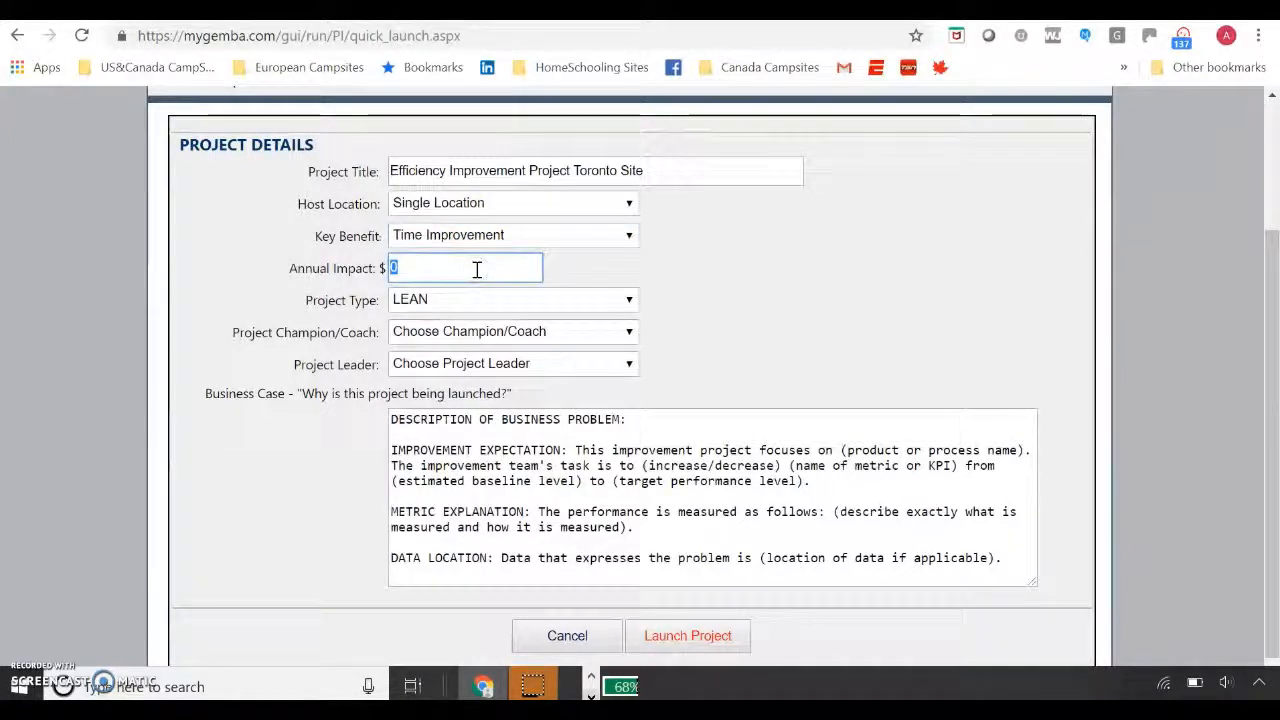
{"action": "type", "text": "300000"}
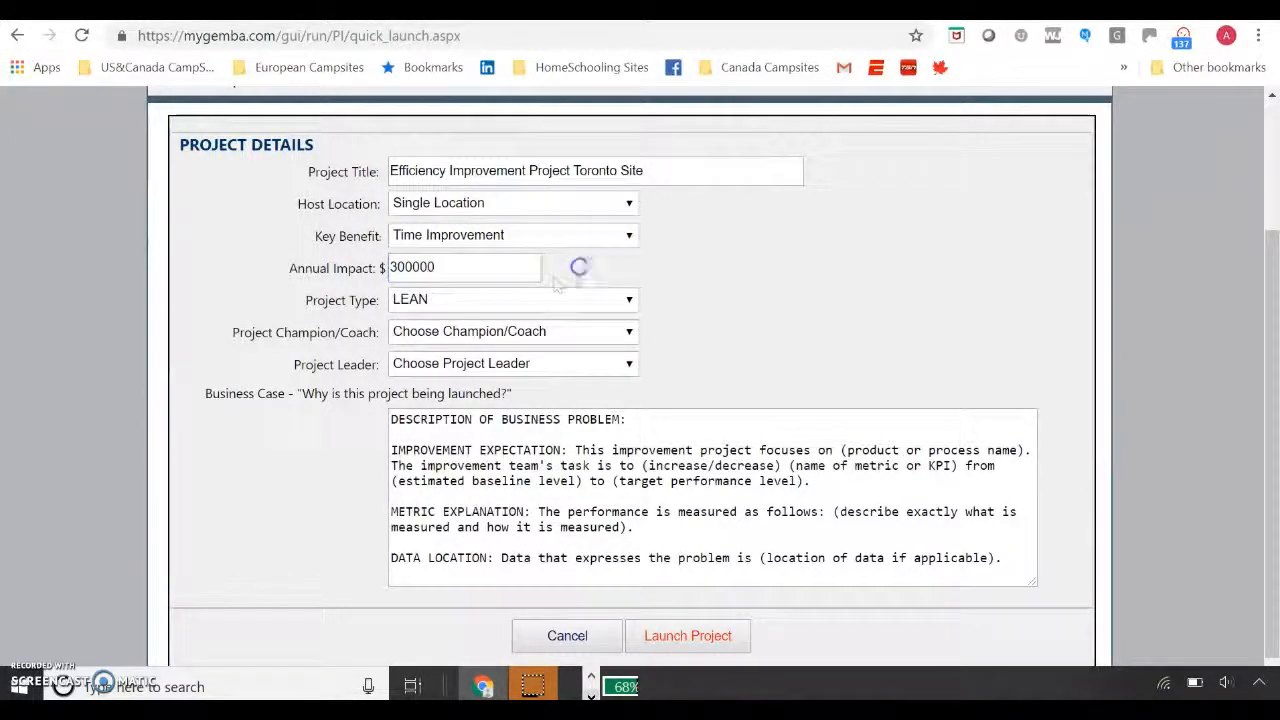
{"action": "left_click", "coordinate": [530, 299]}
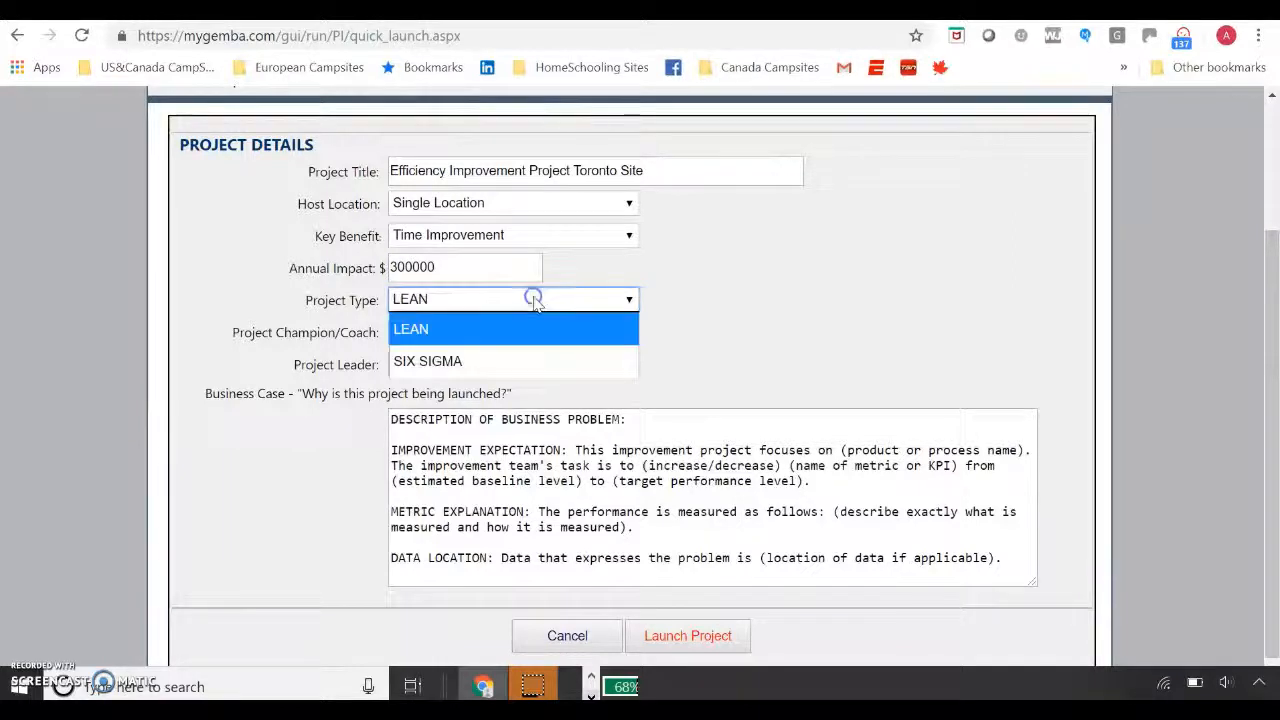
{"action": "left_click", "coordinate": [498, 334]}
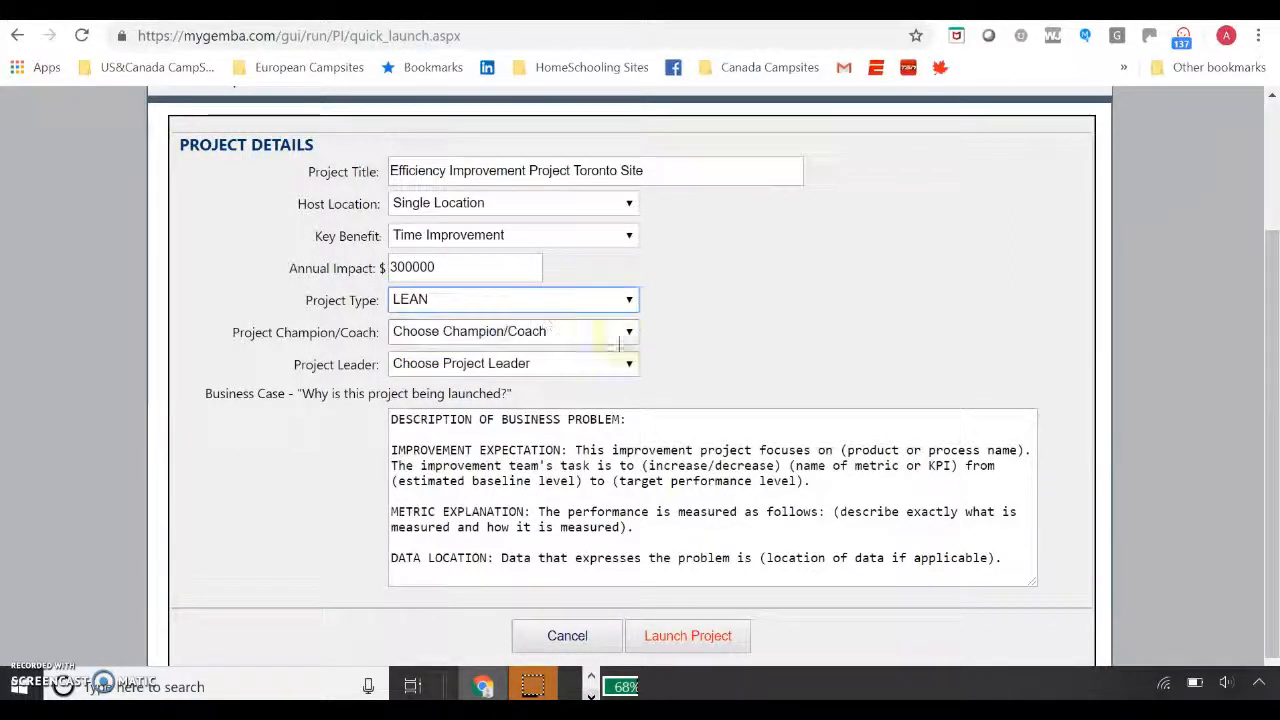
- Assign the available user as both project champion/coach and project leader
{"action": "left_click", "coordinate": [555, 332]}
{"action": "left_click", "coordinate": [460, 396]}
{"action": "left_click", "coordinate": [478, 368]}
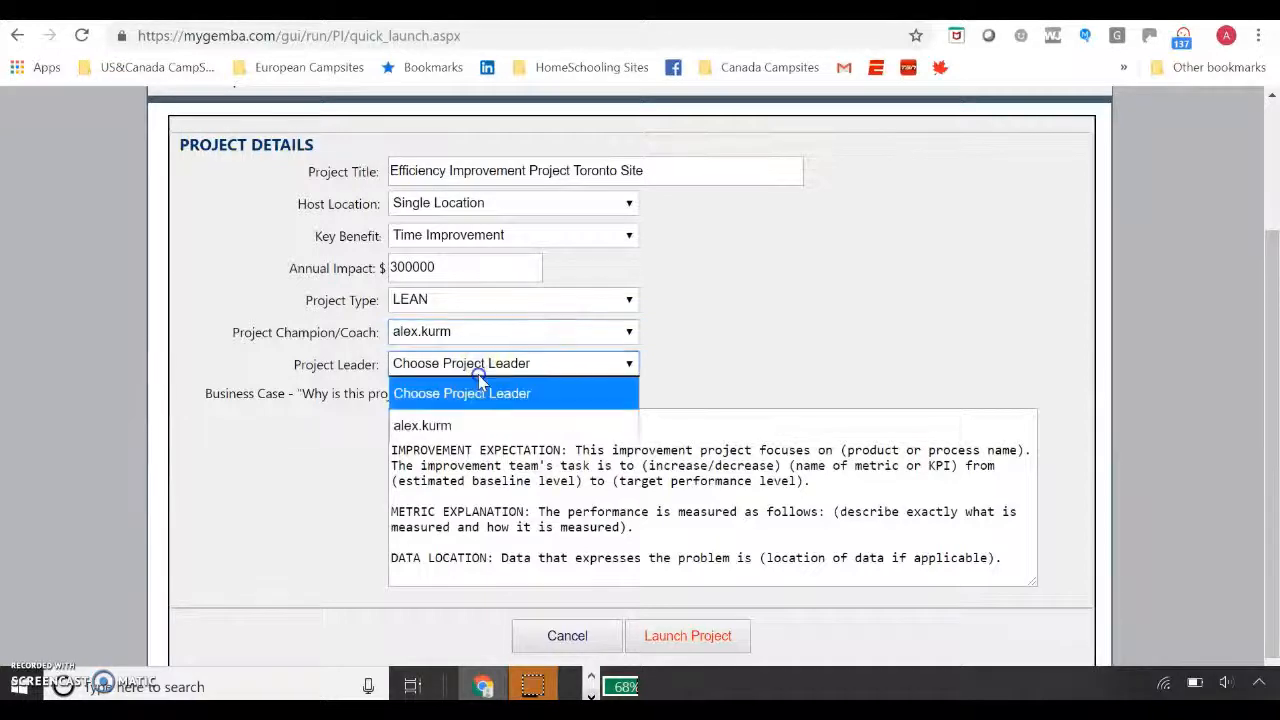
{"action": "left_click", "coordinate": [470, 427]}
- Add "blah blah" under the description of the business problem in the business case, followed by blank lines, and launch the project
{"action": "scroll", "coordinate": [809, 464], "scroll_direction": "up", "scroll_amount": 3}
{"action": "scroll", "coordinate": [809, 464], "scroll_direction": "down", "scroll_amount": 3}
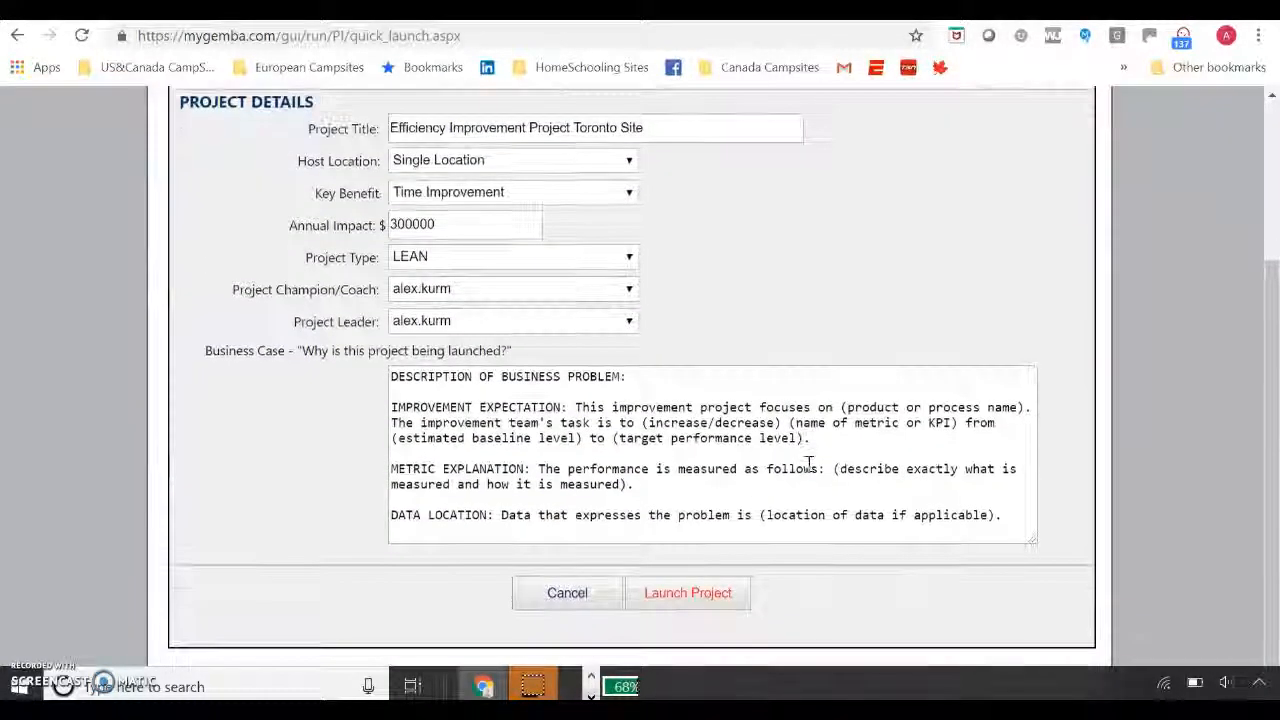
{"action": "left_click", "coordinate": [661, 398]}
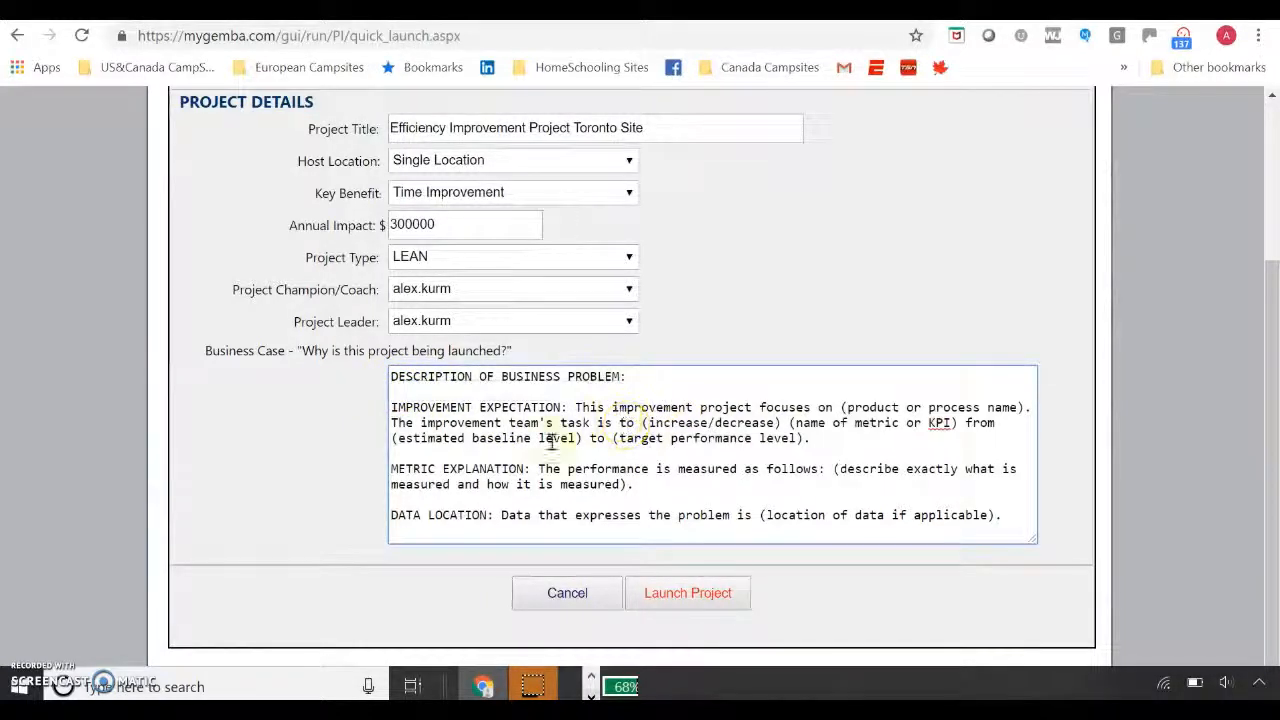
{"action": "left_click", "coordinate": [574, 409]}
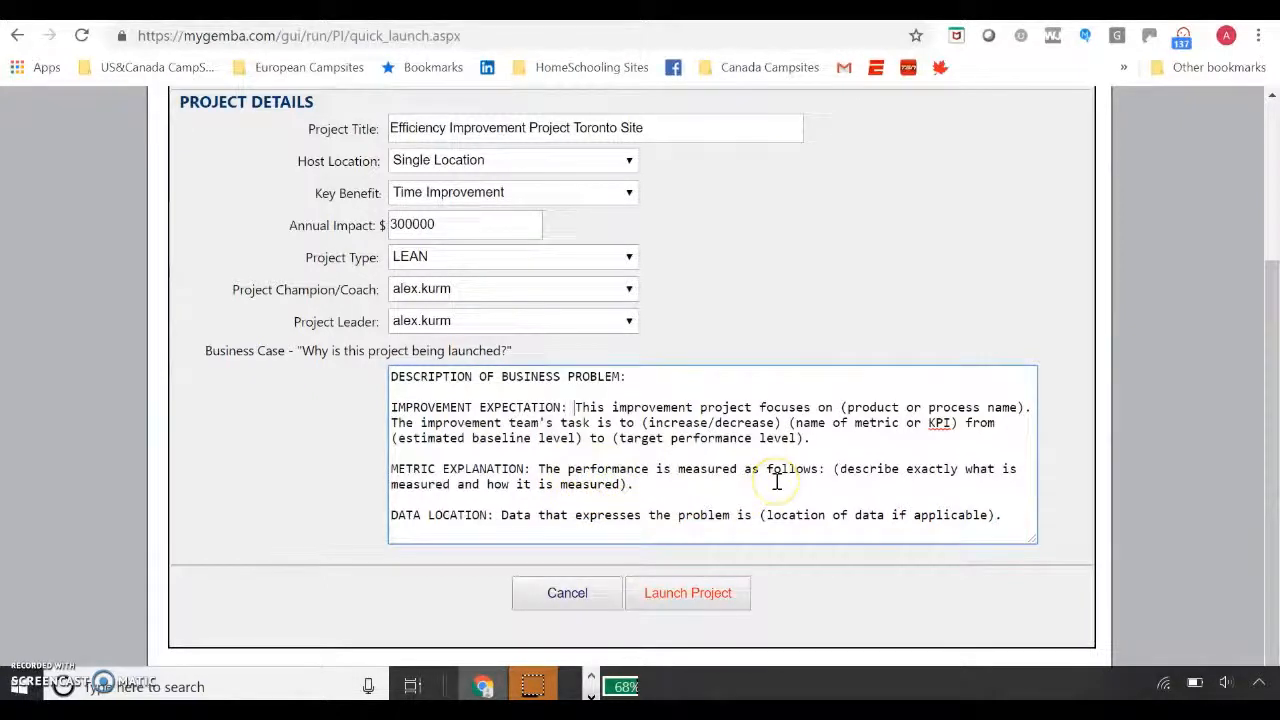
{"action": "left_click", "coordinate": [476, 394]}
{"action": "type", "text": "blah blah"}
{"action": "key", "text": "Return"}
{"action": "key", "text": "Return"}
{"action": "key", "text": "Return"}
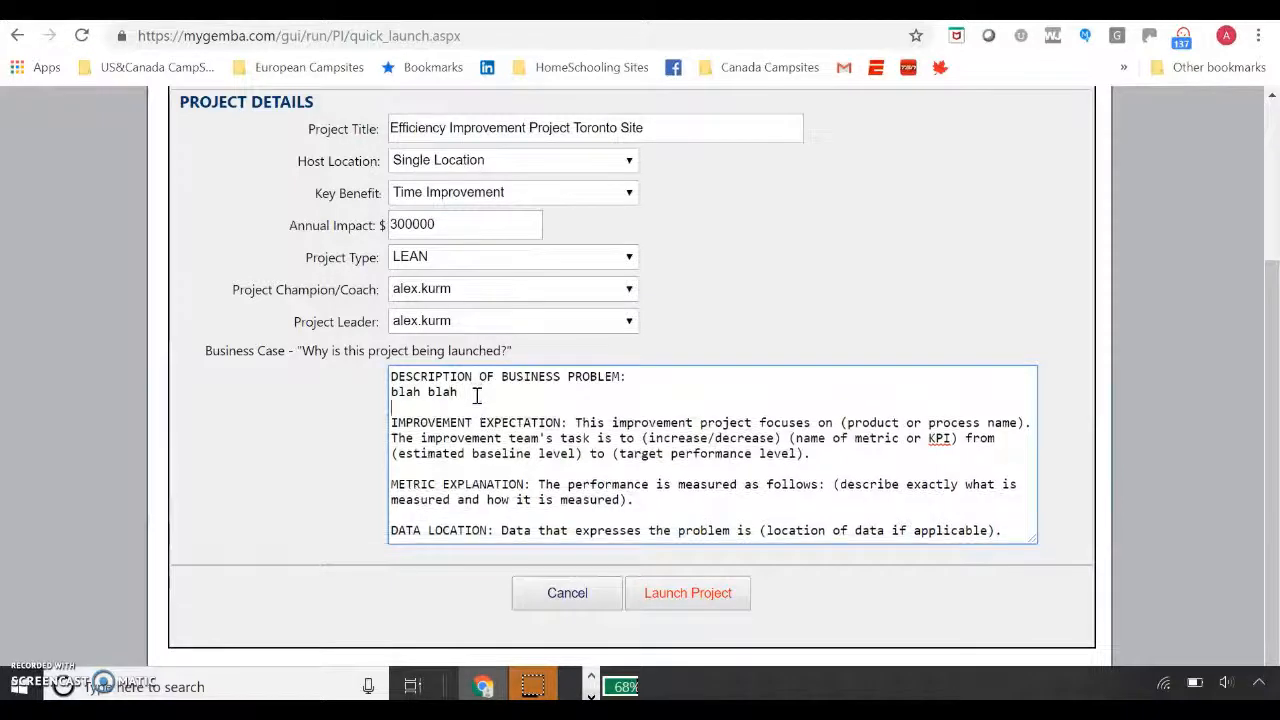
{"action": "key", "text": "Up"}
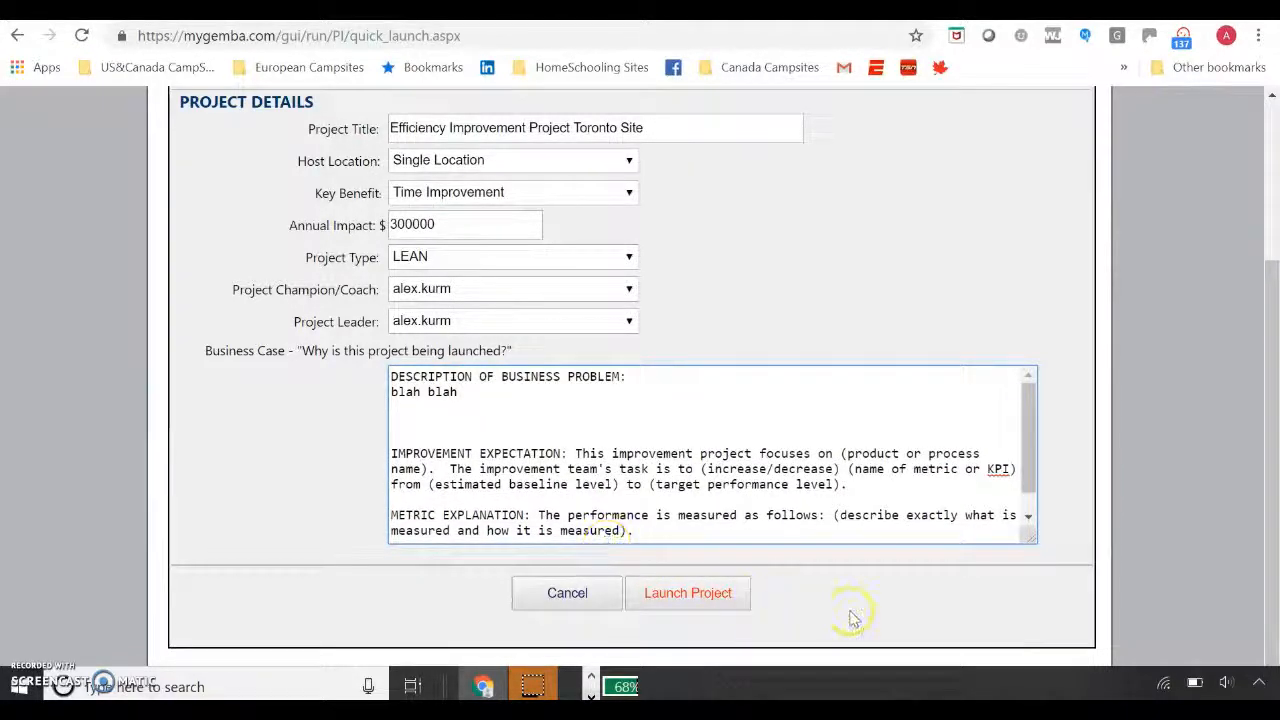
{"action": "left_click", "coordinate": [710, 584]}
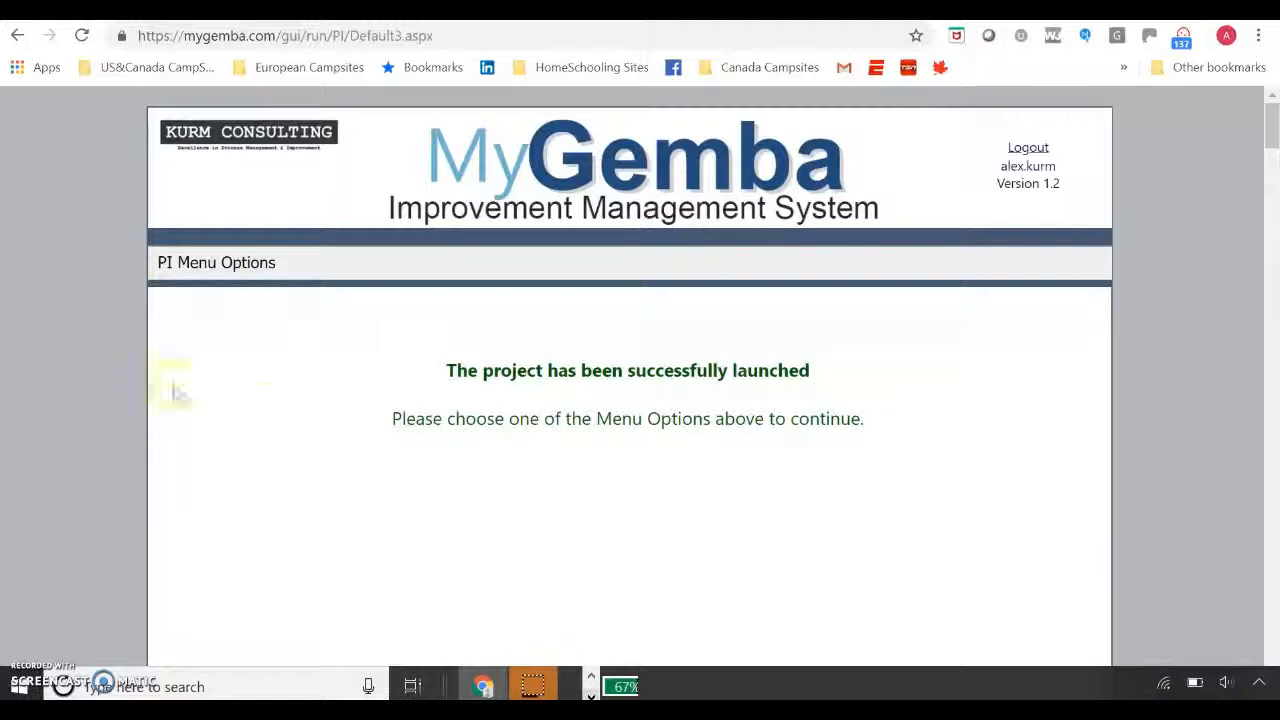
- Open the Manage Project list of active improvement projects
{"action": "left_click", "coordinate": [203, 270]}
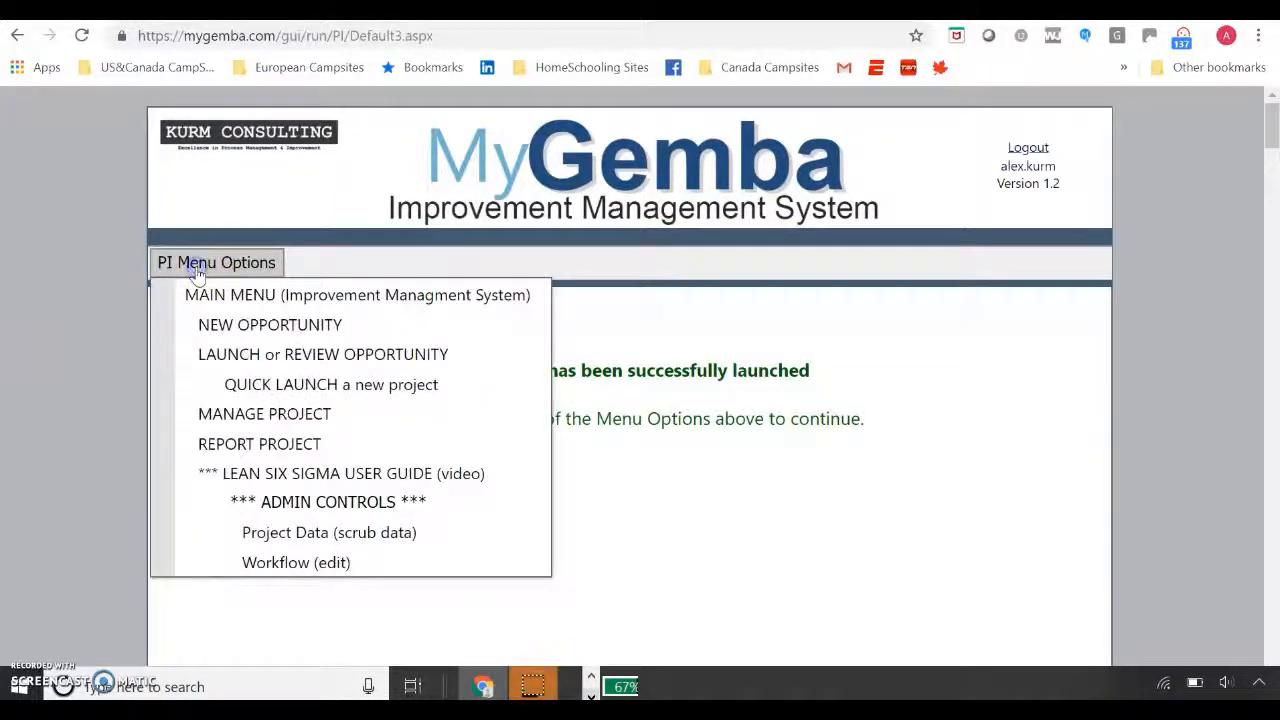
{"action": "left_click", "coordinate": [218, 360]}
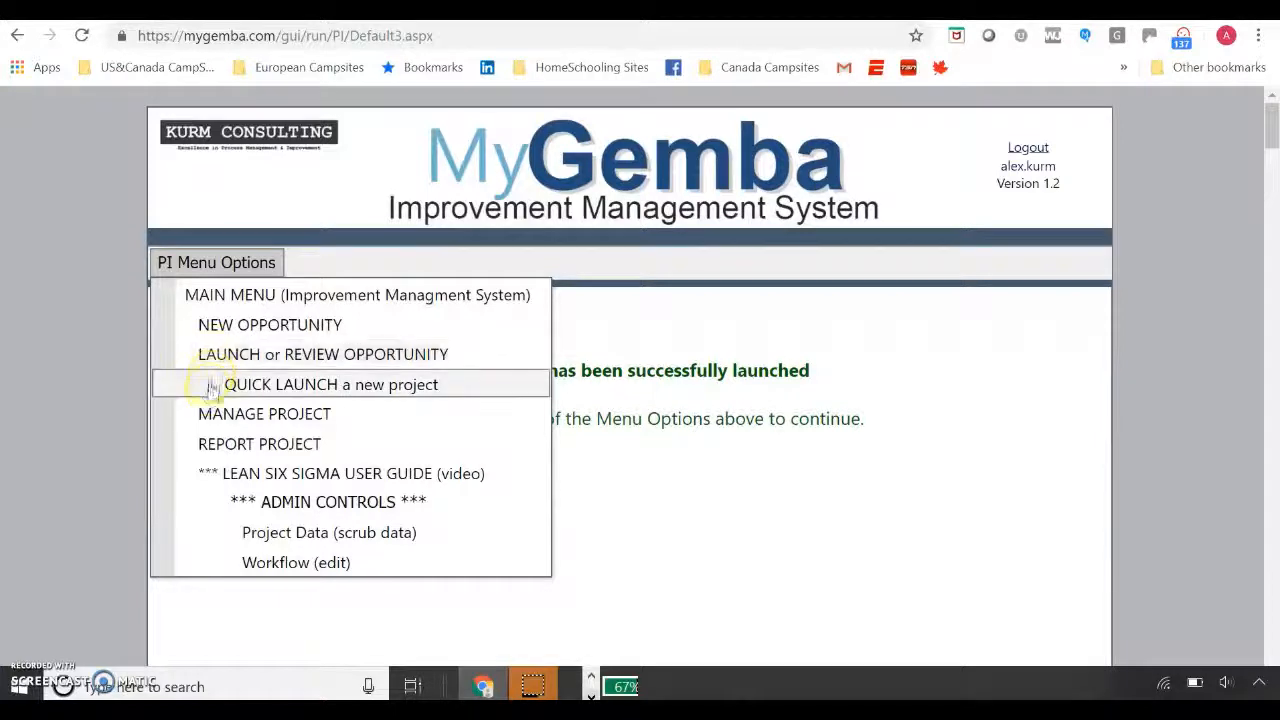
{"action": "left_click", "coordinate": [266, 418]}
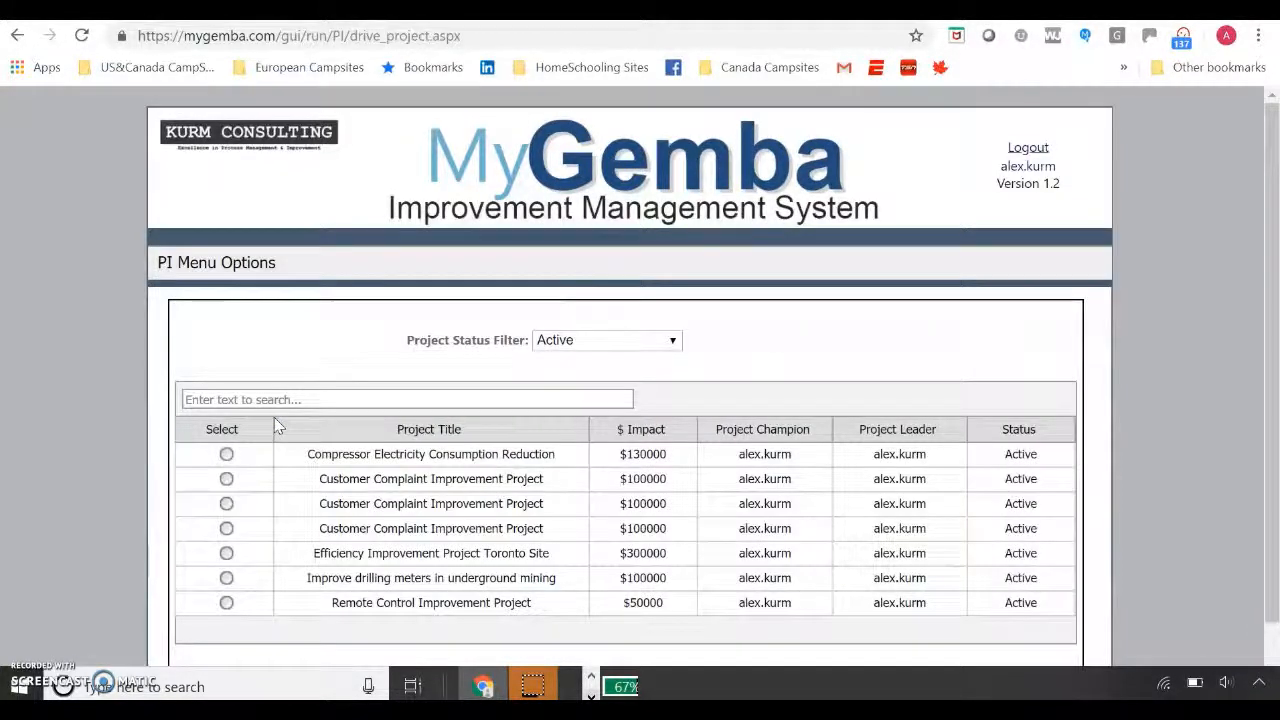
- Look through the available project status filter options, leaving the filter on Active
{"action": "scroll", "coordinate": [1080, 525], "scroll_direction": "down", "scroll_amount": 2}
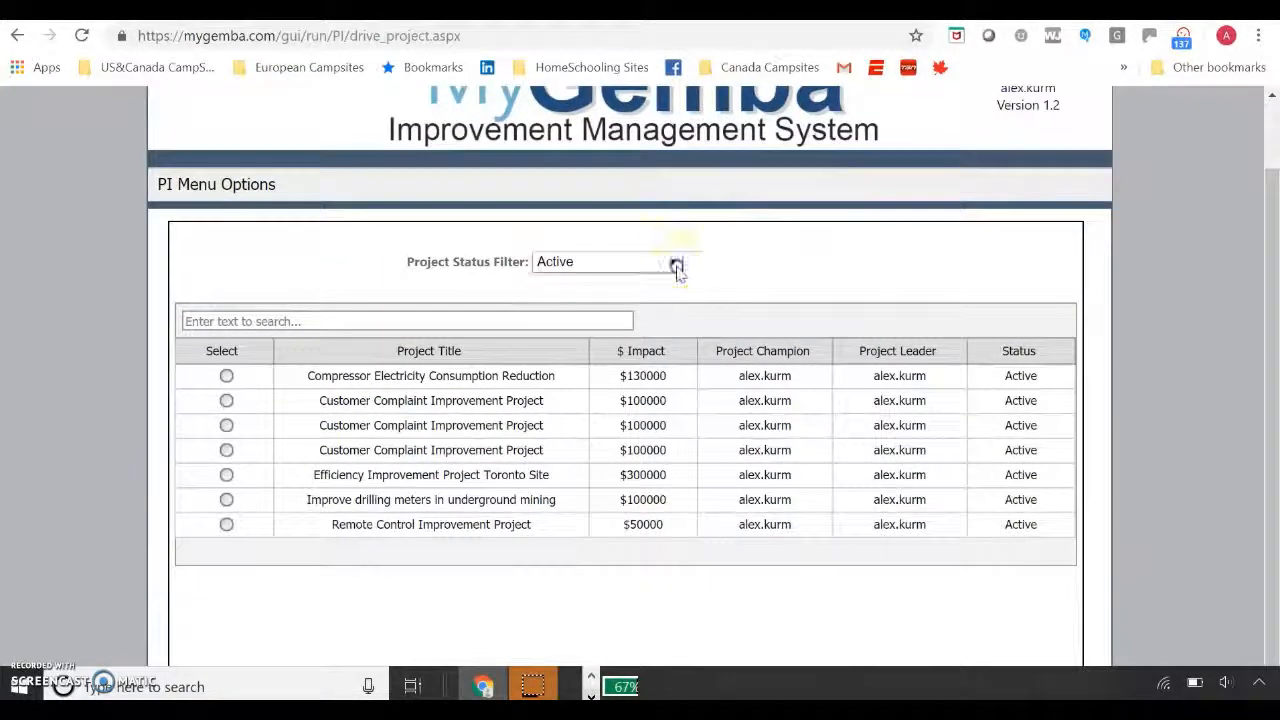
{"action": "left_click", "coordinate": [676, 262]}
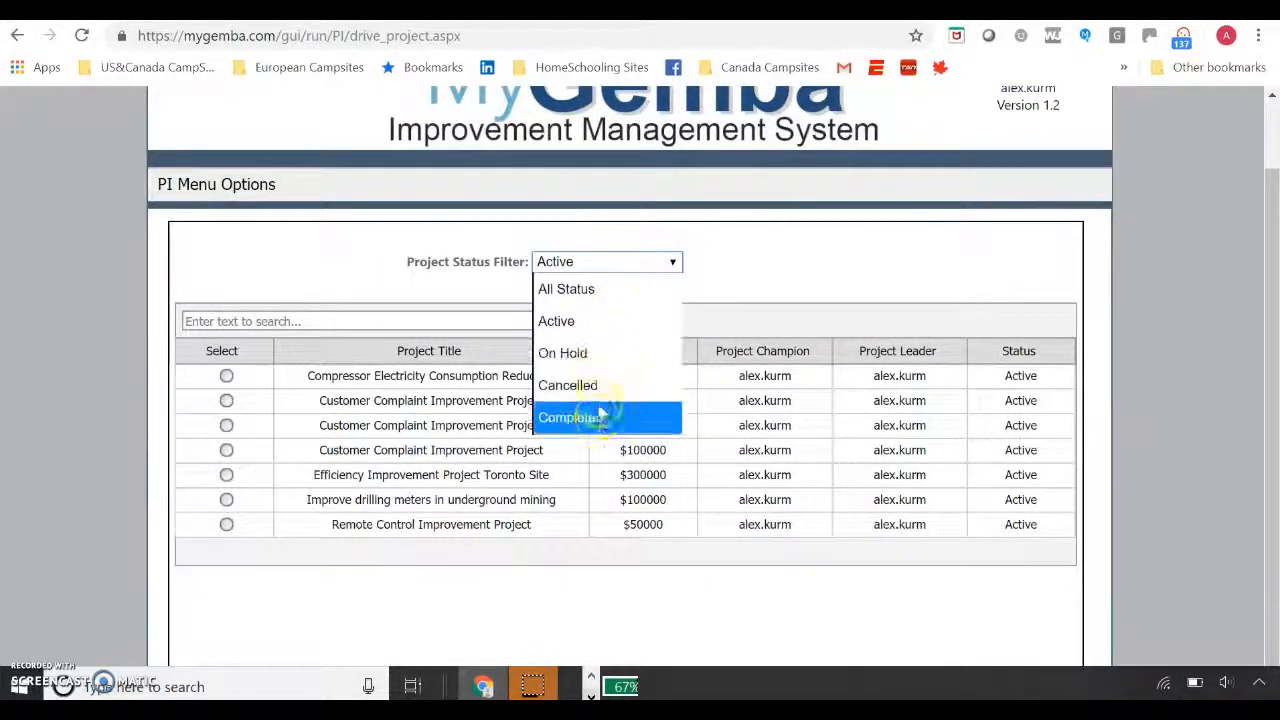
{"action": "left_click", "coordinate": [764, 251]}
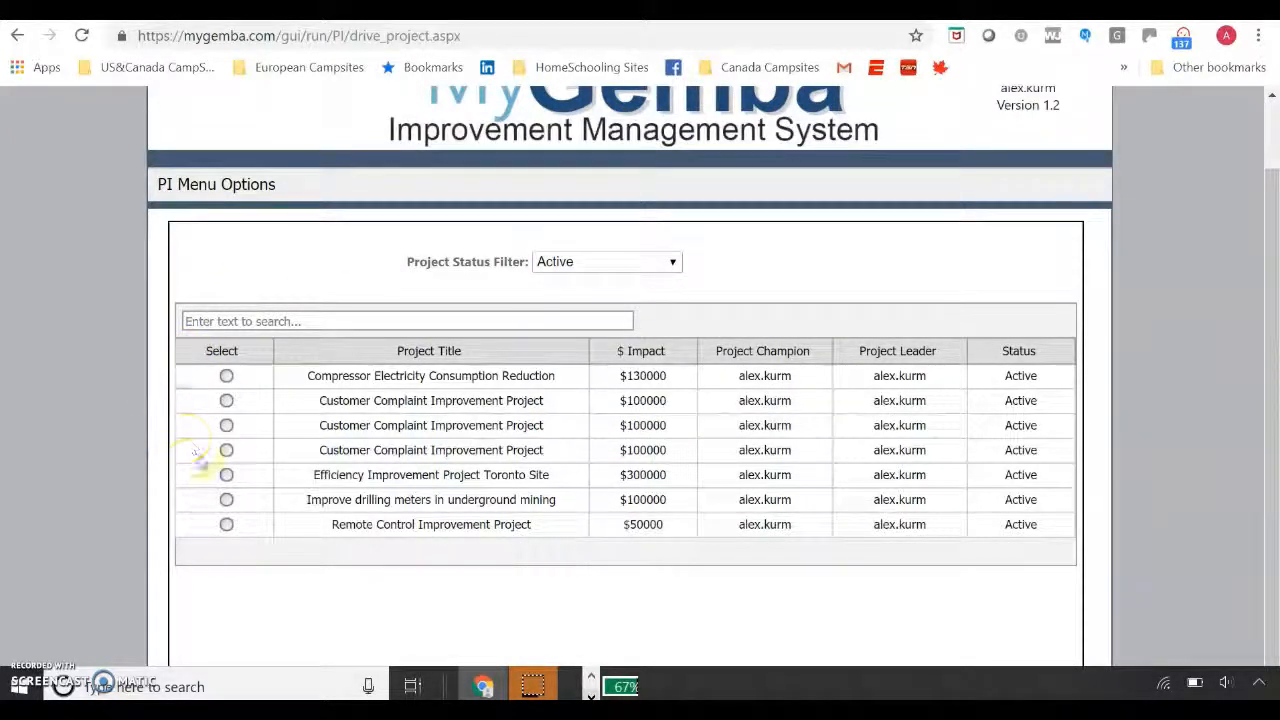
- Open the Remote Control Improvement Project and review its project team section, including the mentor choice and team member names
{"action": "left_click", "coordinate": [226, 525]}
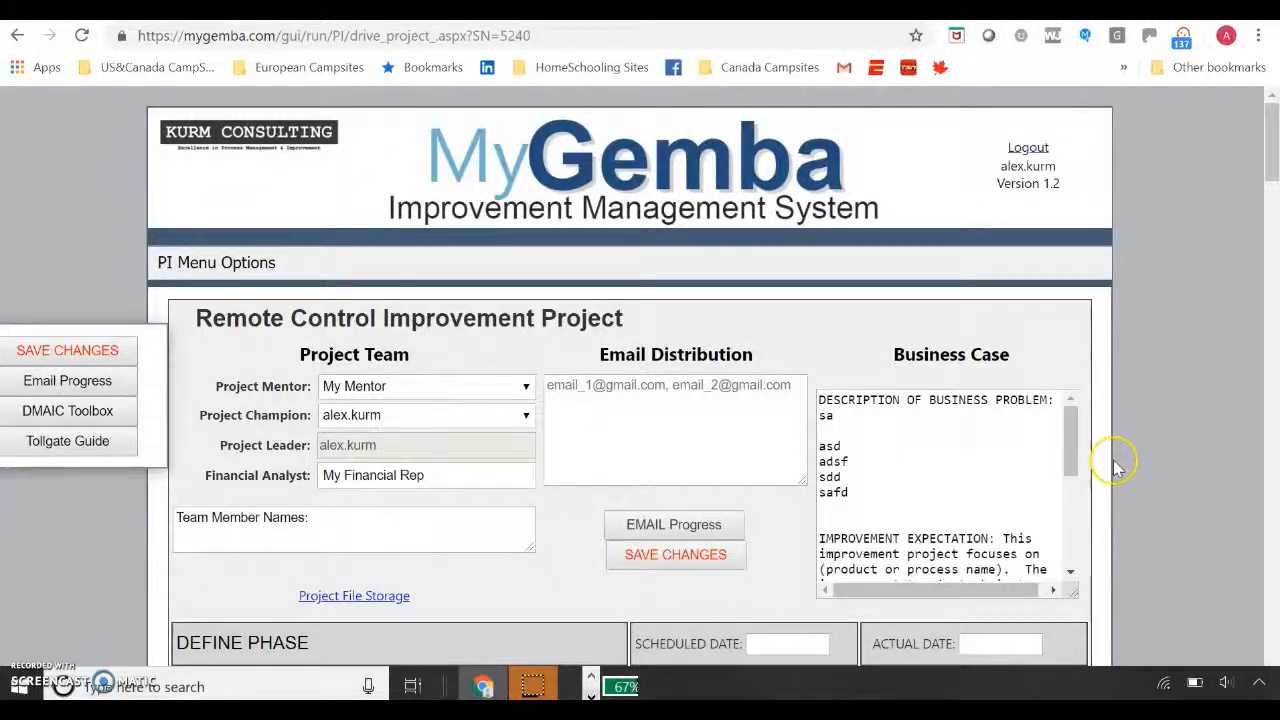
{"action": "scroll", "coordinate": [1115, 462], "scroll_direction": "down", "scroll_amount": 2}
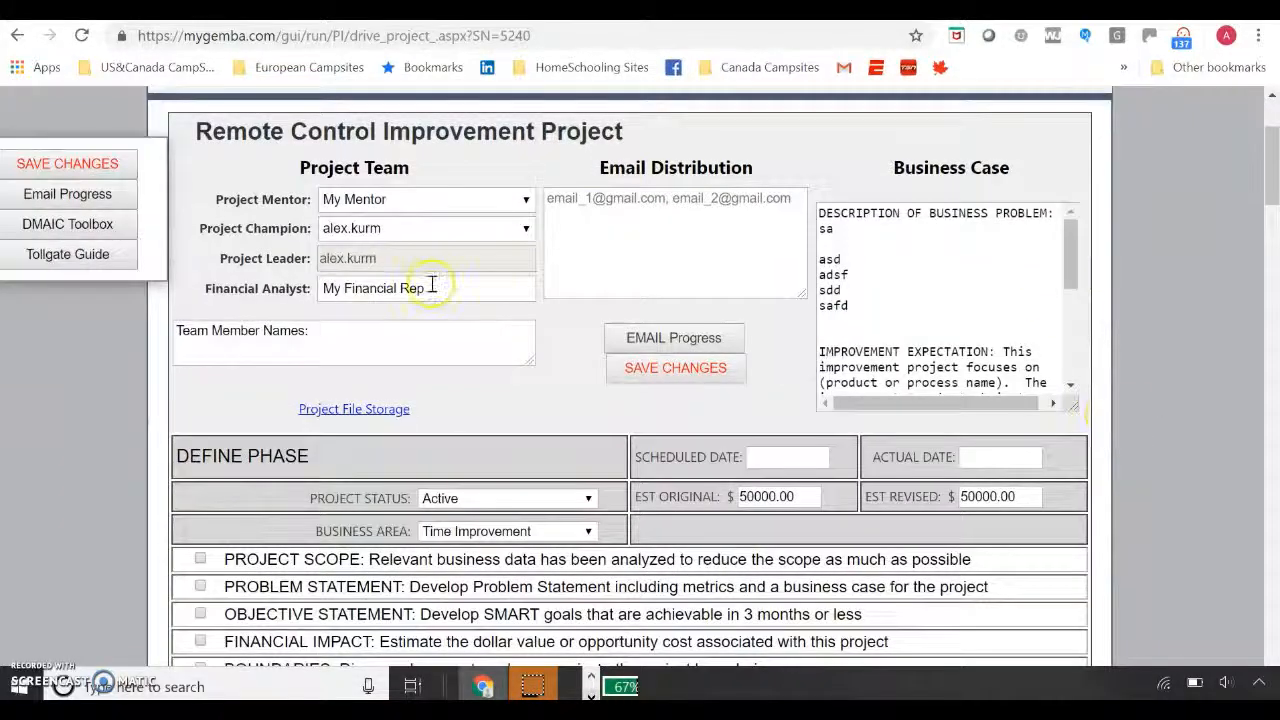
{"action": "left_click", "coordinate": [476, 200]}
{"action": "left_click", "coordinate": [538, 163]}
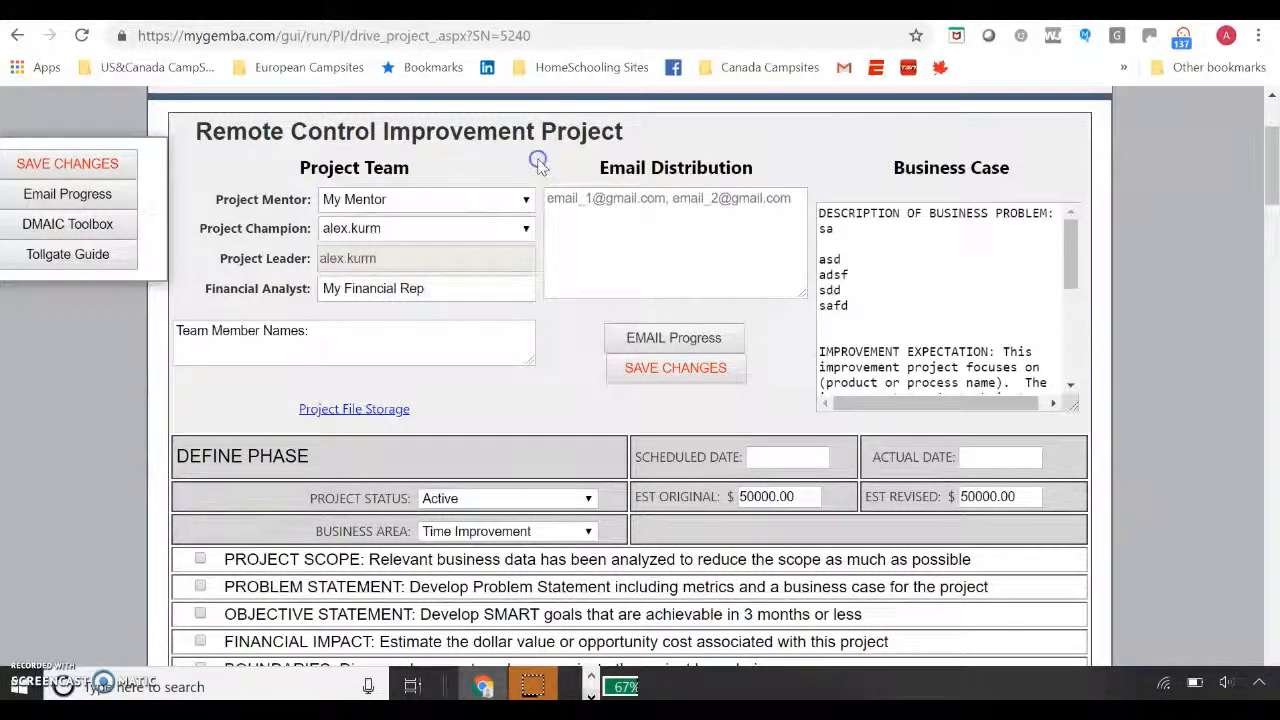
{"action": "left_click", "coordinate": [531, 194]}
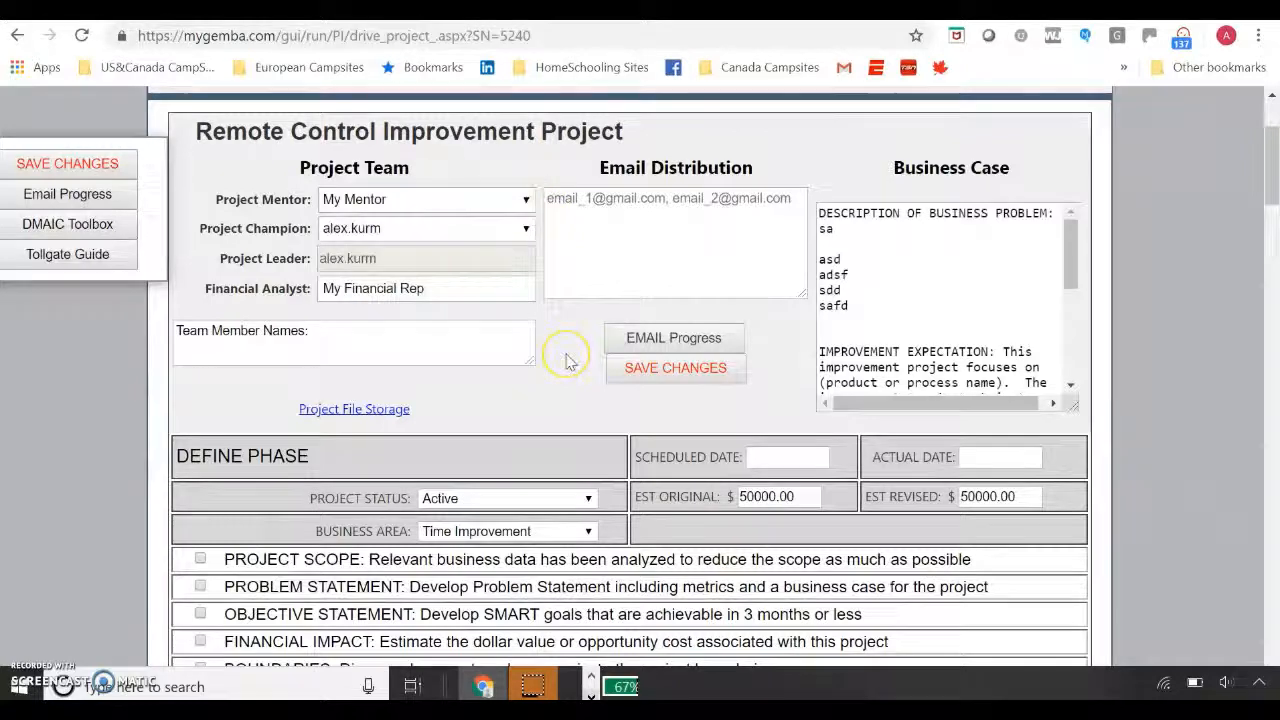
{"action": "scroll", "coordinate": [566, 360], "scroll_direction": "down", "scroll_amount": 1}
{"action": "left_click", "coordinate": [423, 327]}
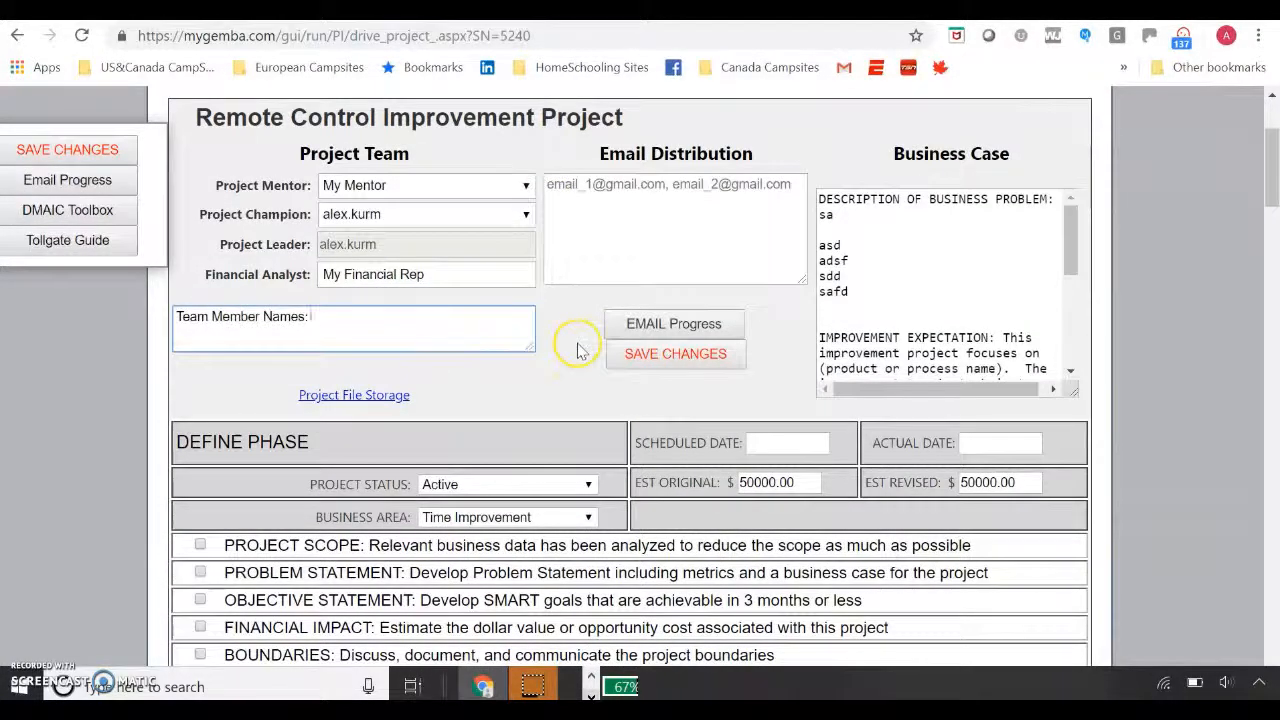
- Examine the Define phase's status, dates, estimates and checklist items in the project
{"action": "scroll", "coordinate": [500, 335], "scroll_direction": "down", "scroll_amount": 3}
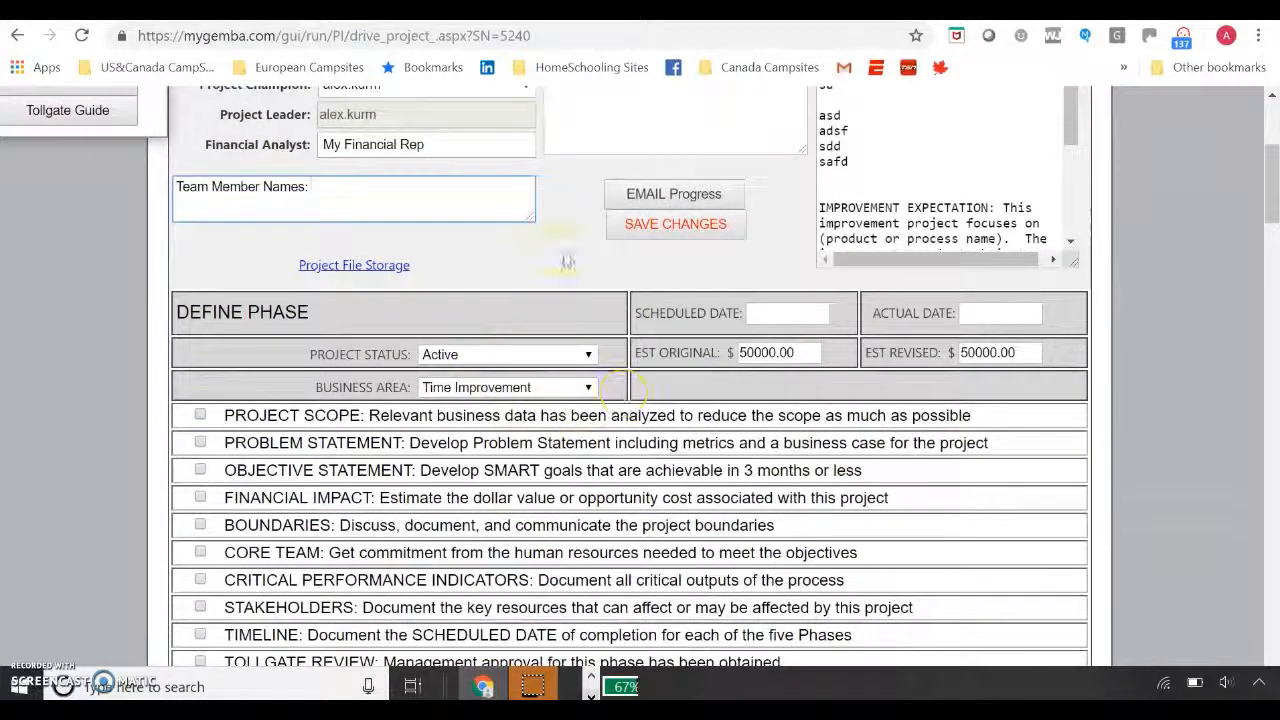
{"action": "scroll", "coordinate": [632, 494], "scroll_direction": "down", "scroll_amount": 1}
{"action": "scroll", "coordinate": [632, 494], "scroll_direction": "down", "scroll_amount": 1}
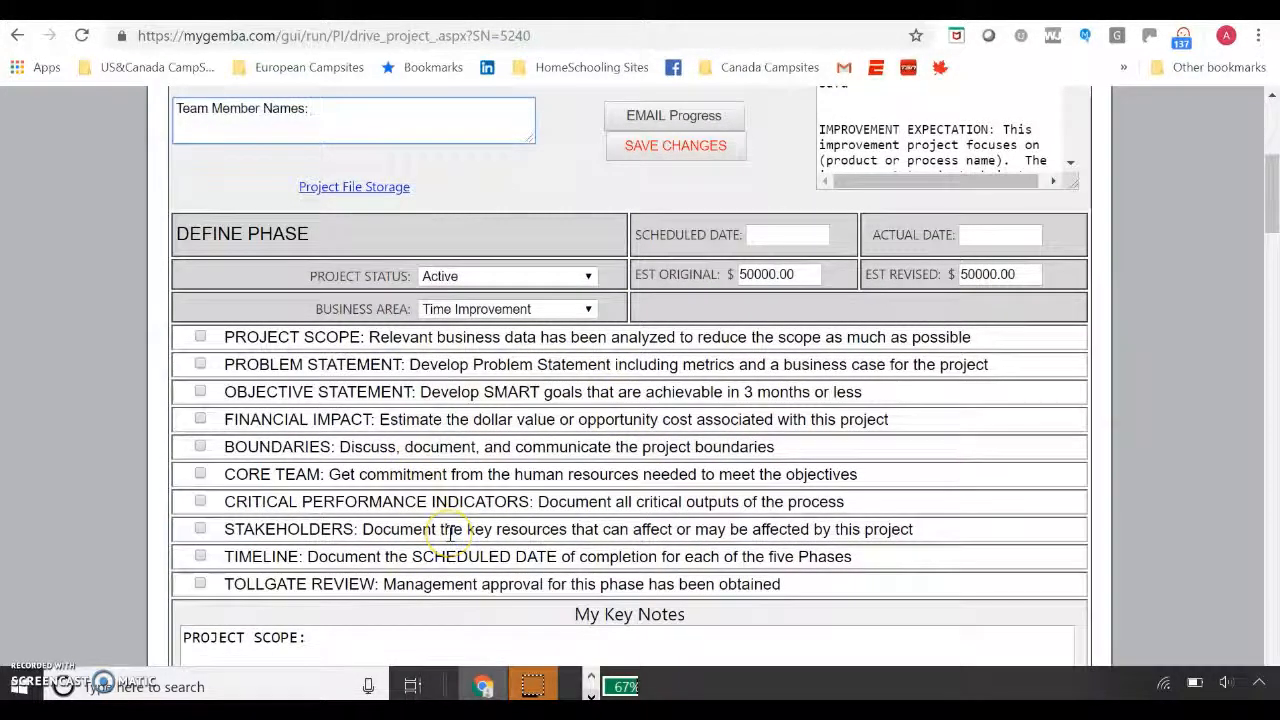
{"action": "scroll", "coordinate": [450, 533], "scroll_direction": "down", "scroll_amount": 1}
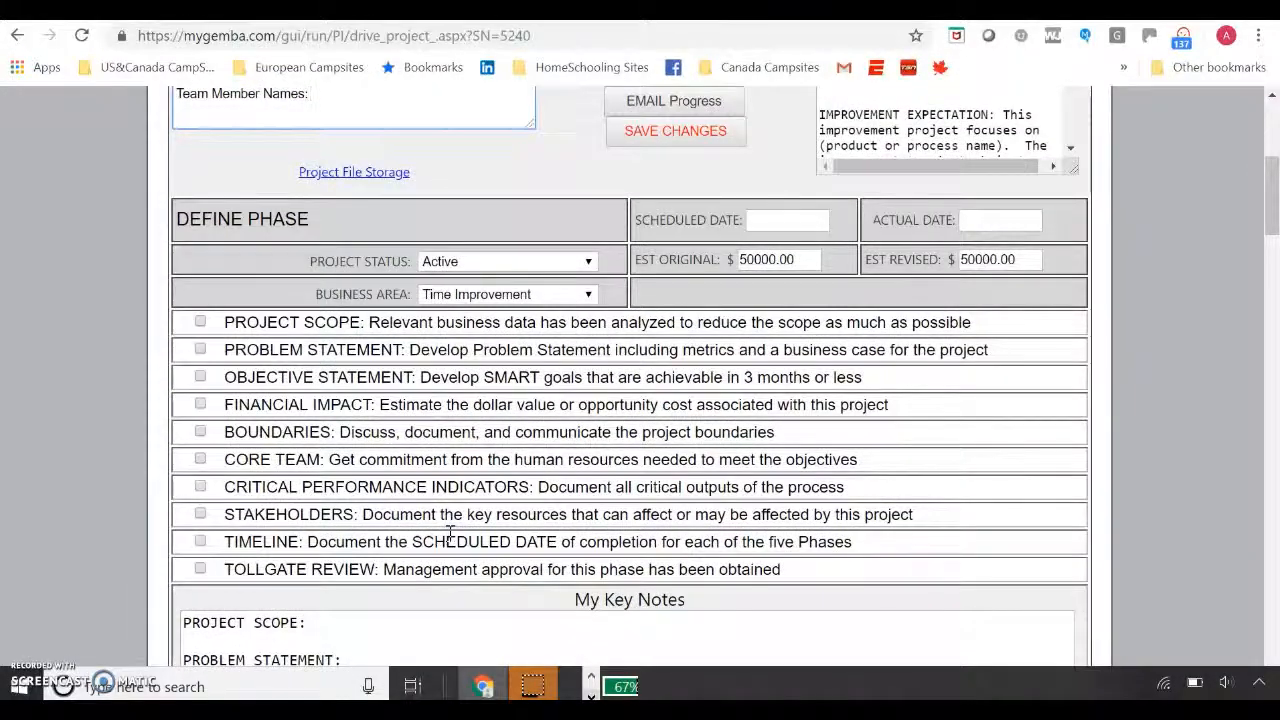
- Check off the Project Scope, Problem Statement, Objective Statement and Financial Impact items in the Define phase
{"action": "left_click", "coordinate": [200, 322]}
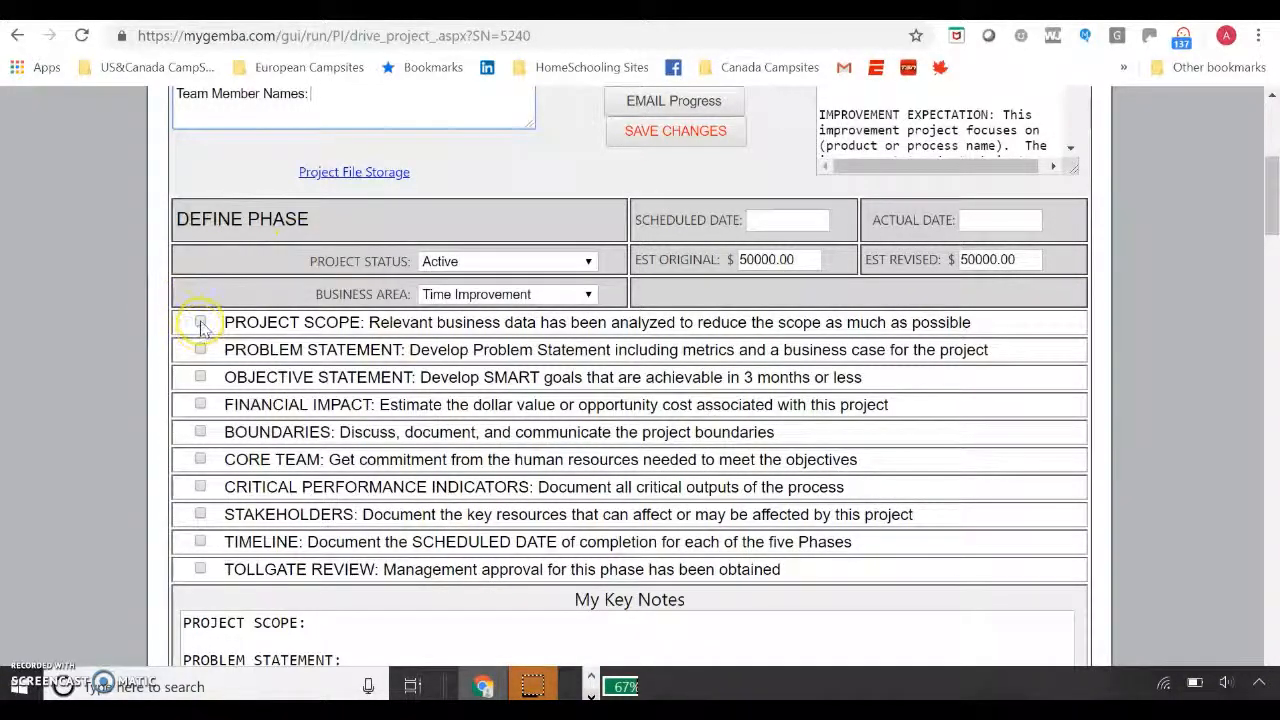
{"action": "left_click", "coordinate": [200, 377]}
{"action": "left_click", "coordinate": [200, 402]}
- Examine the Define phase's key notes and the checklists and key notes of the Measure and Analyze phases
{"action": "scroll", "coordinate": [450, 450], "scroll_direction": "down", "scroll_amount": 4}
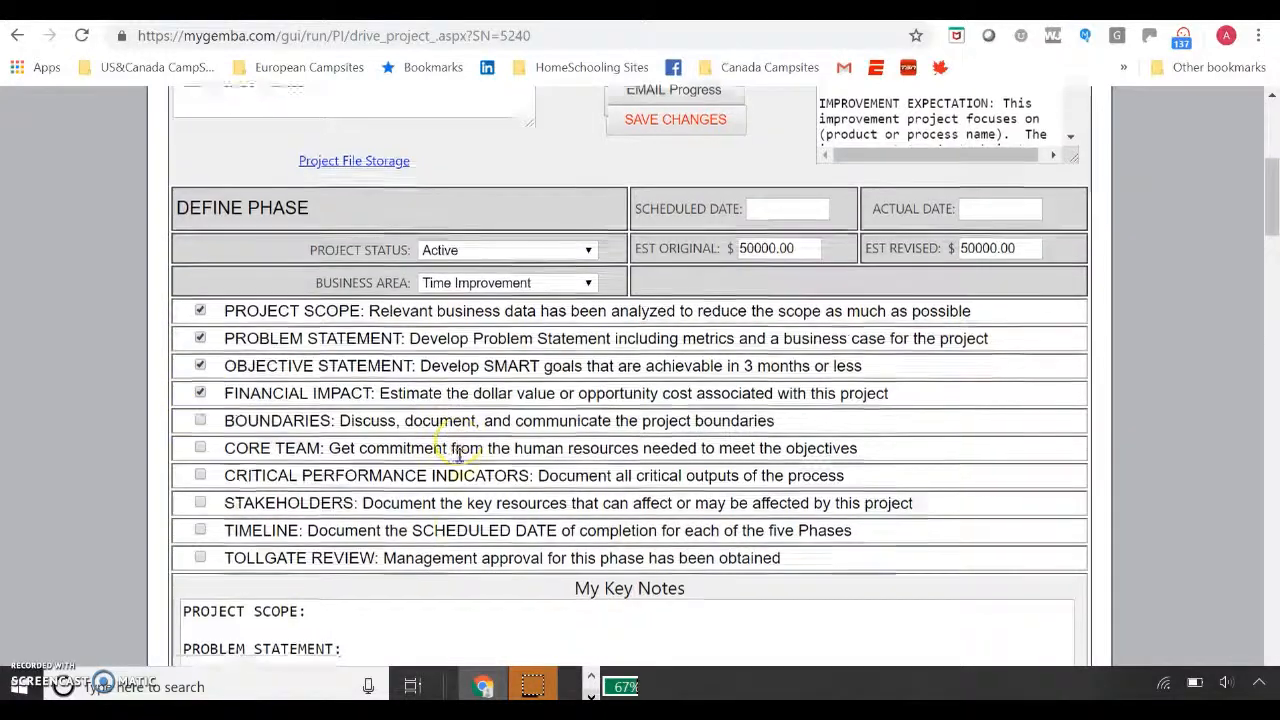
{"action": "left_click", "coordinate": [362, 343]}
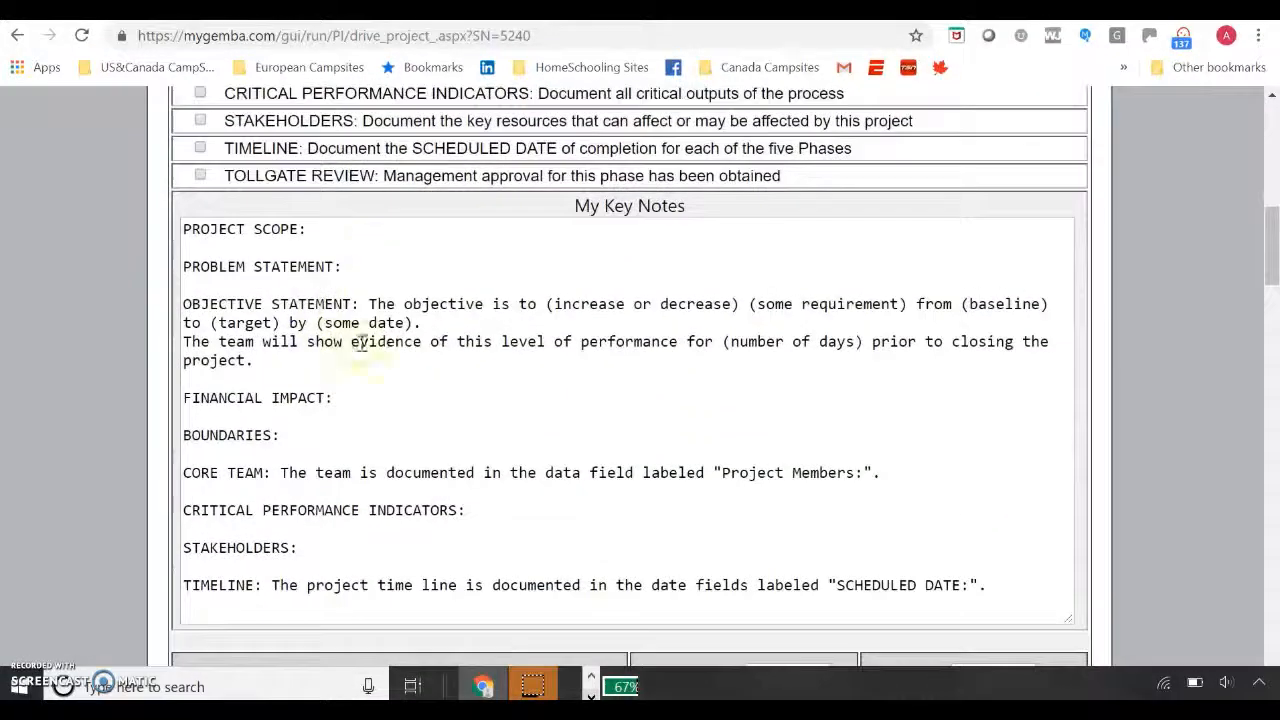
{"action": "scroll", "coordinate": [498, 533], "scroll_direction": "down", "scroll_amount": 2}
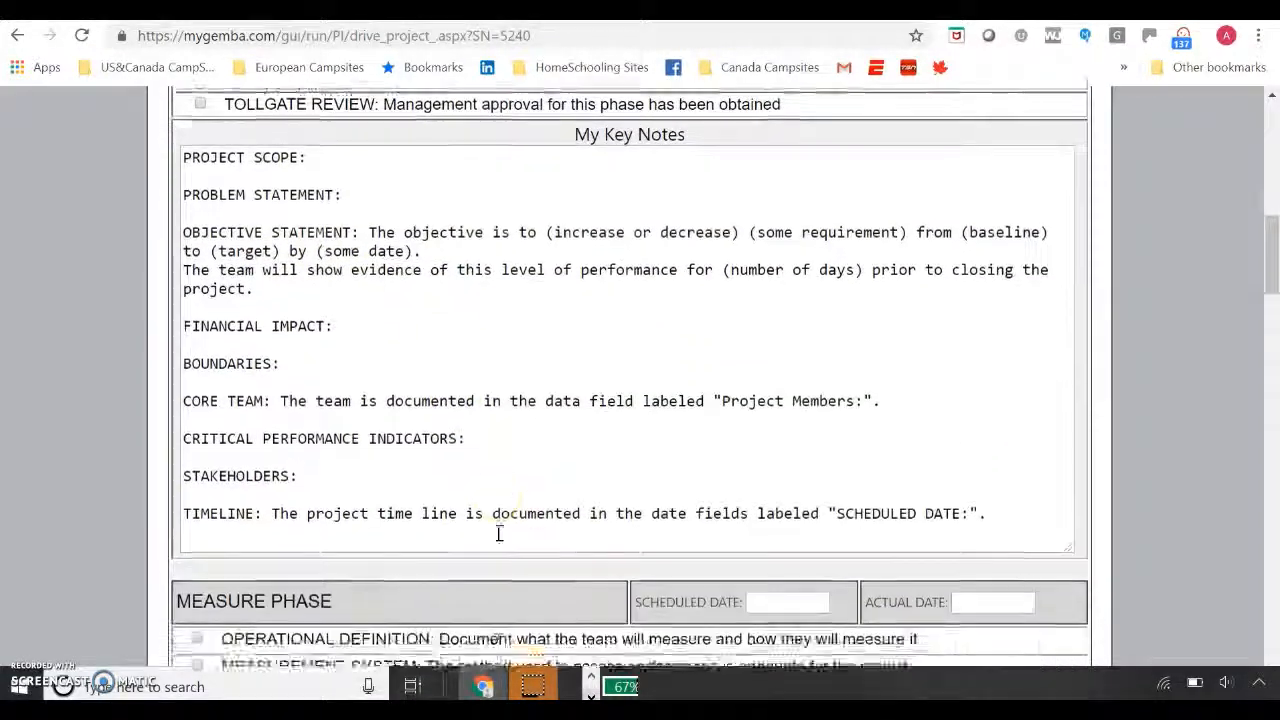
{"action": "scroll", "coordinate": [498, 533], "scroll_direction": "down", "scroll_amount": 2}
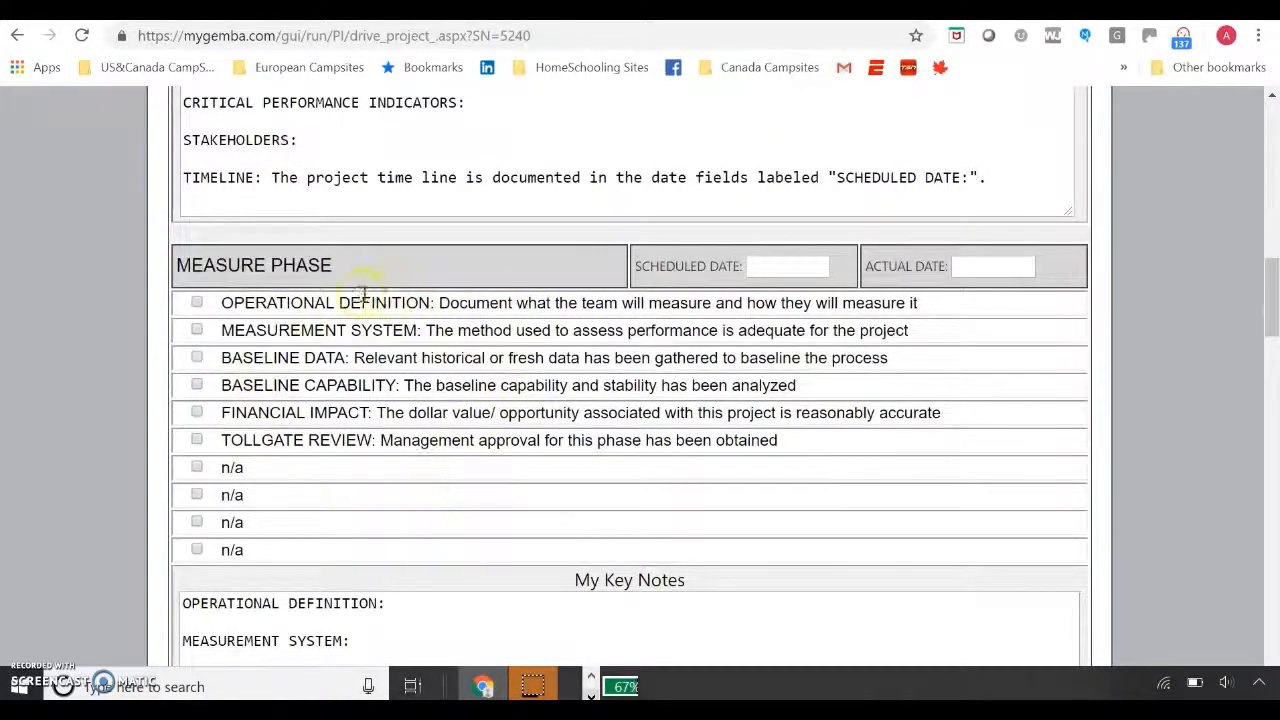
{"action": "scroll", "coordinate": [538, 528], "scroll_direction": "down", "scroll_amount": 4}
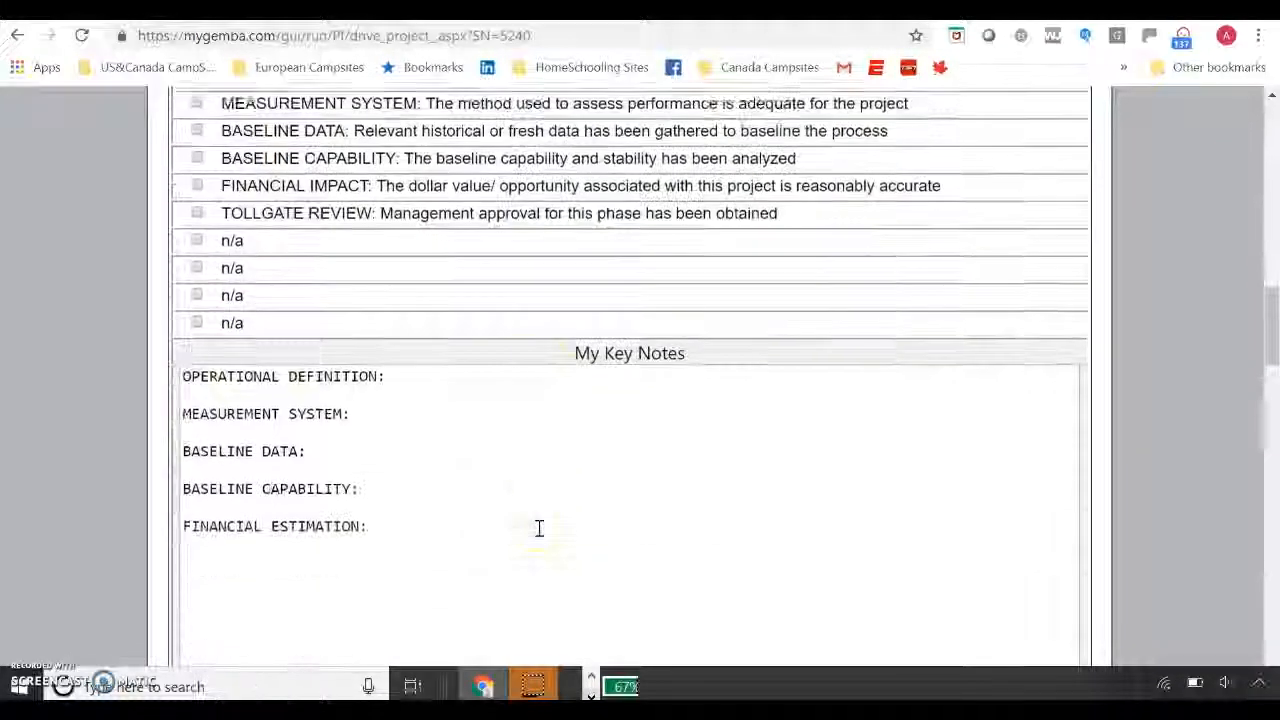
{"action": "scroll", "coordinate": [538, 528], "scroll_direction": "down", "scroll_amount": 3}
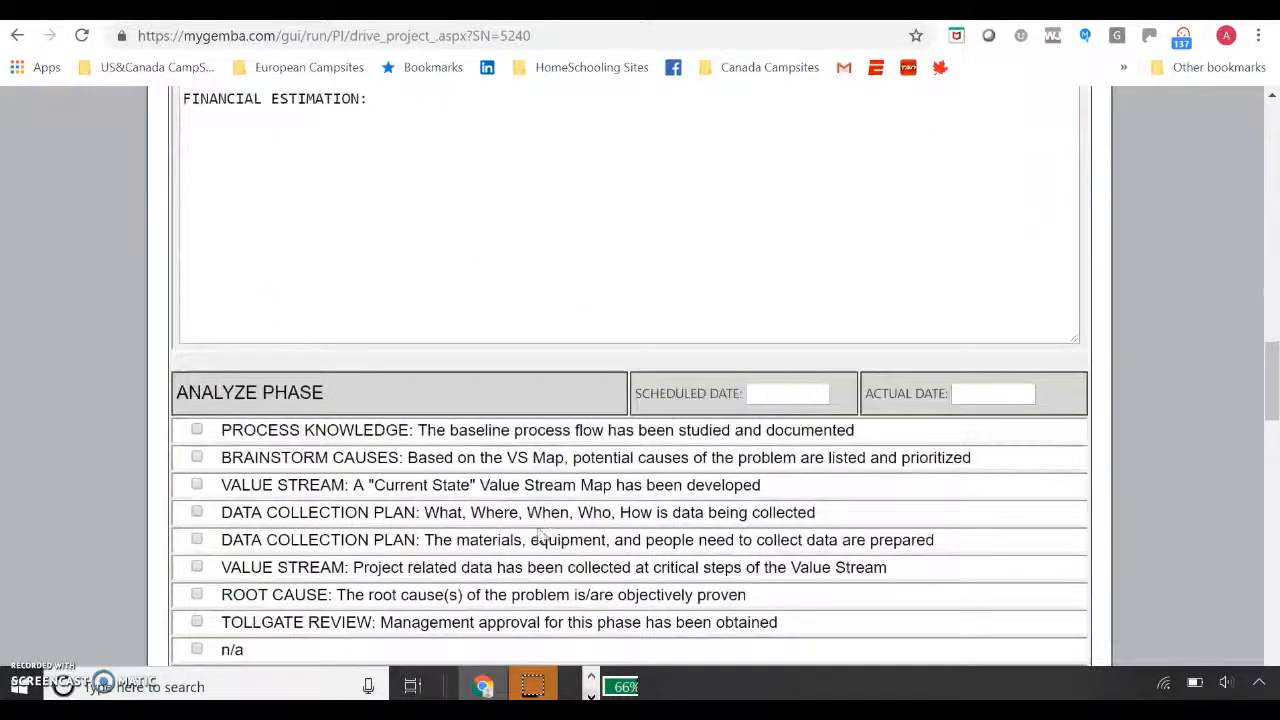
{"action": "scroll", "coordinate": [540, 536], "scroll_direction": "down", "scroll_amount": 1}
{"action": "scroll", "coordinate": [540, 536], "scroll_direction": "down", "scroll_amount": 2}
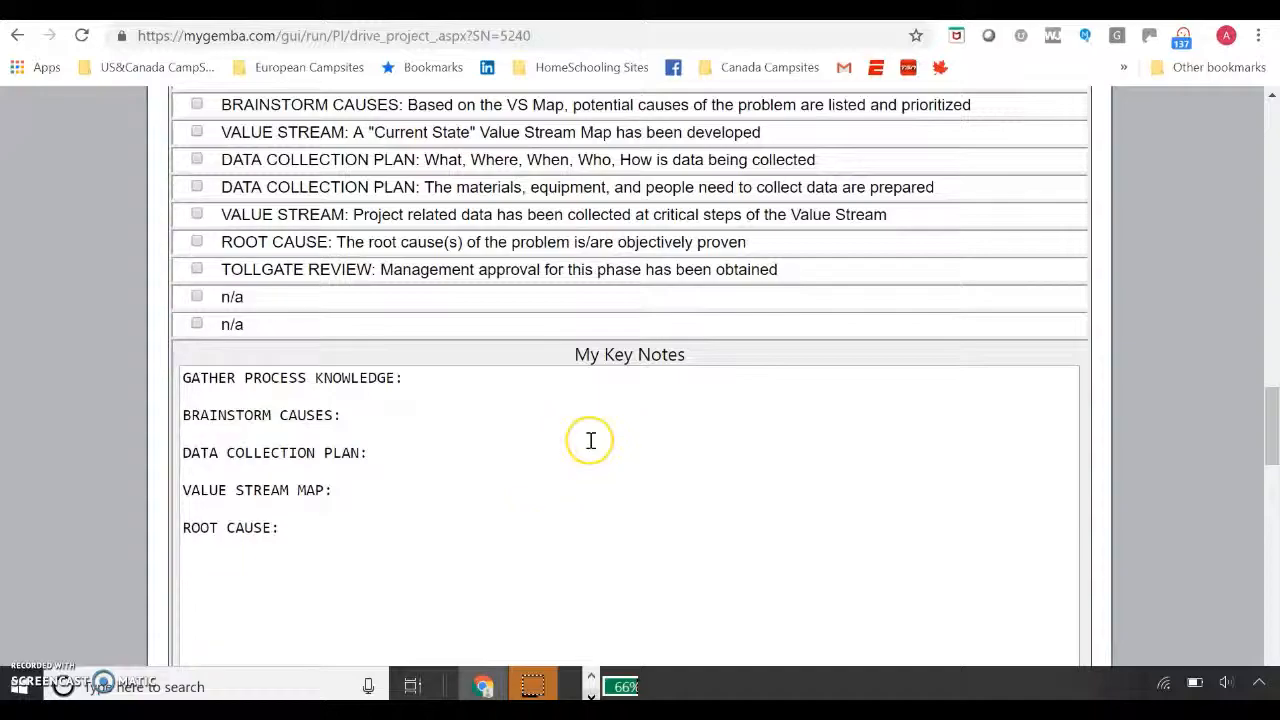
- Save the changes made to the Remote Control Improvement Project
{"action": "scroll", "coordinate": [590, 440], "scroll_direction": "up", "scroll_amount": 20}
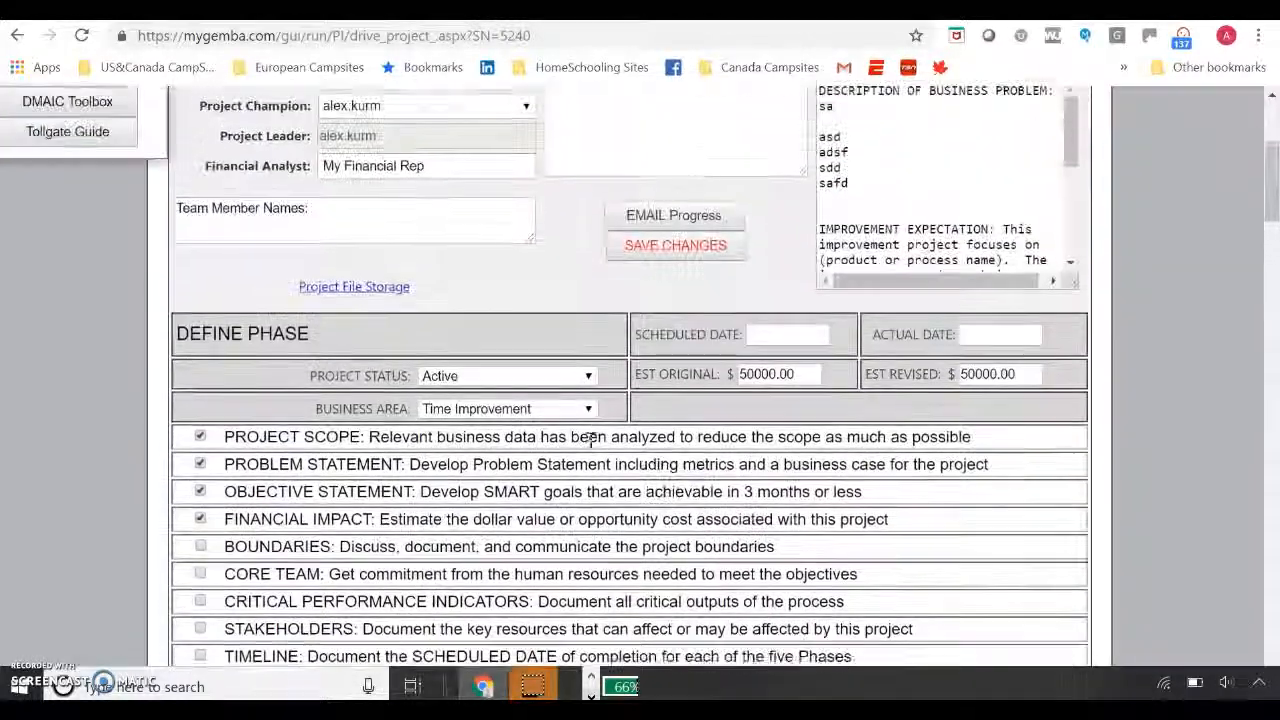
{"action": "scroll", "coordinate": [591, 440], "scroll_direction": "up", "scroll_amount": 3}
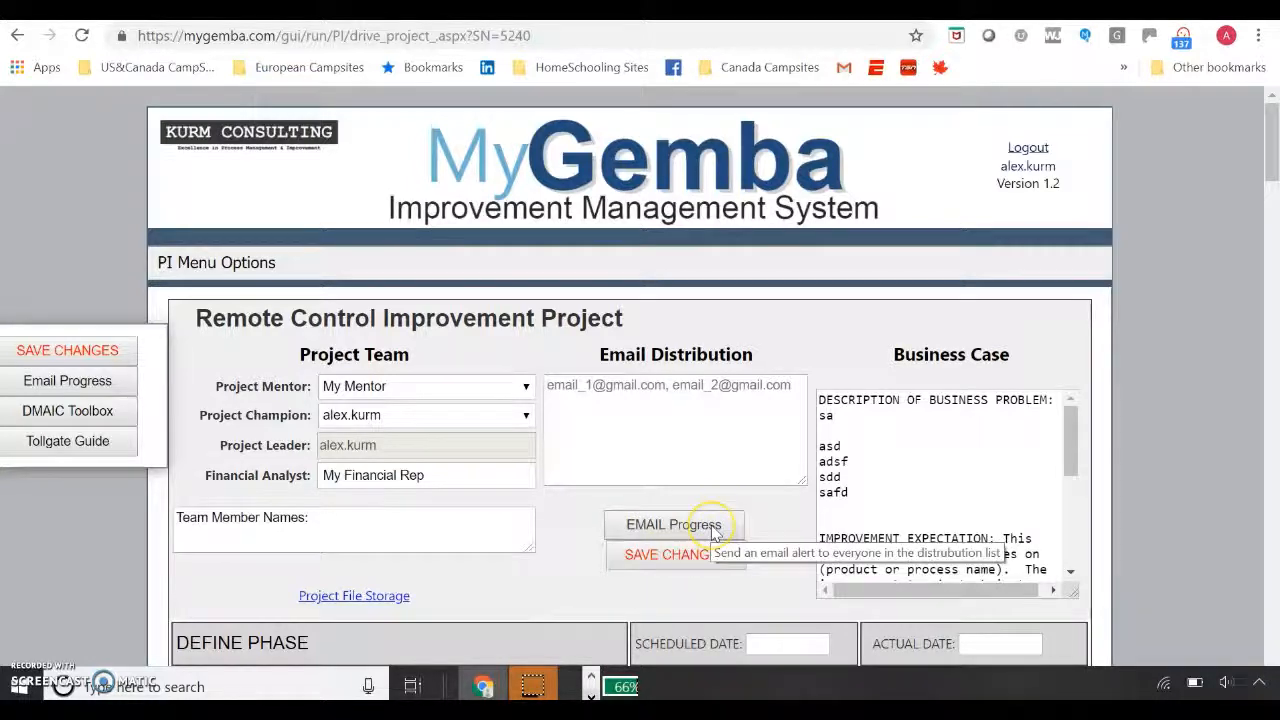
{"action": "left_click", "coordinate": [670, 565]}
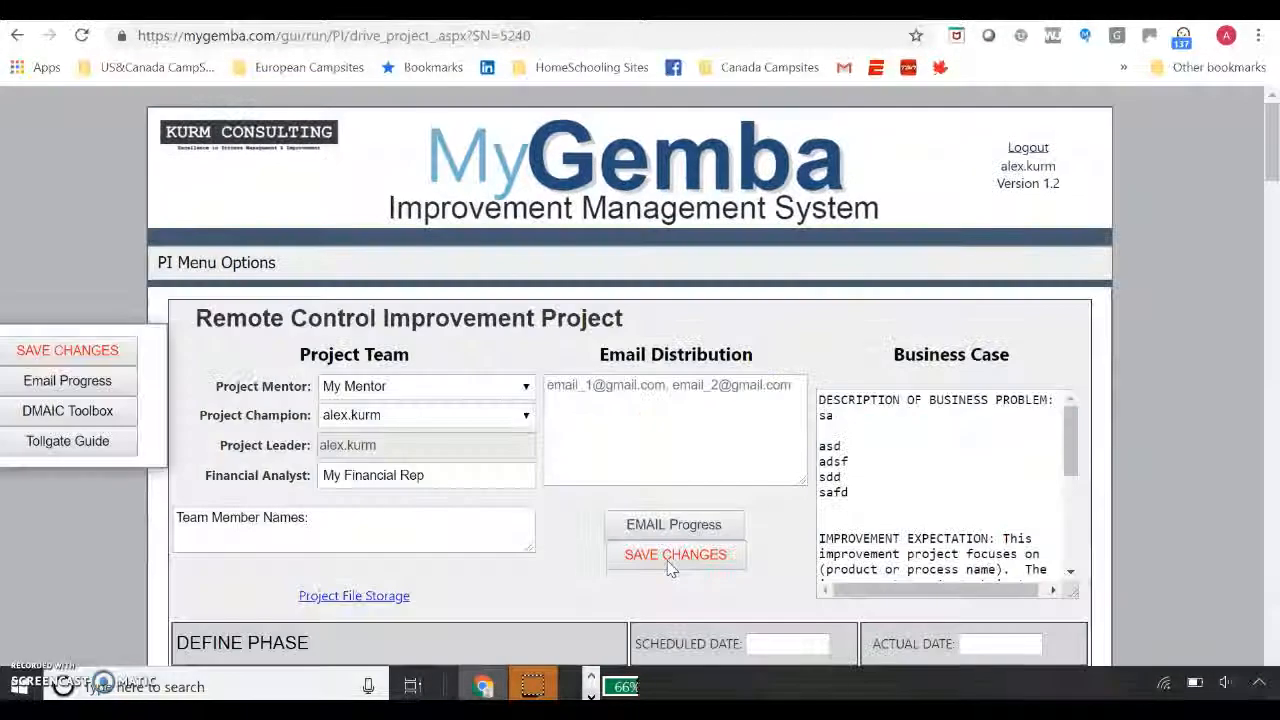
- Go to the Report Project page and open the Status by Project Leader deployment report
{"action": "left_click", "coordinate": [218, 264]}
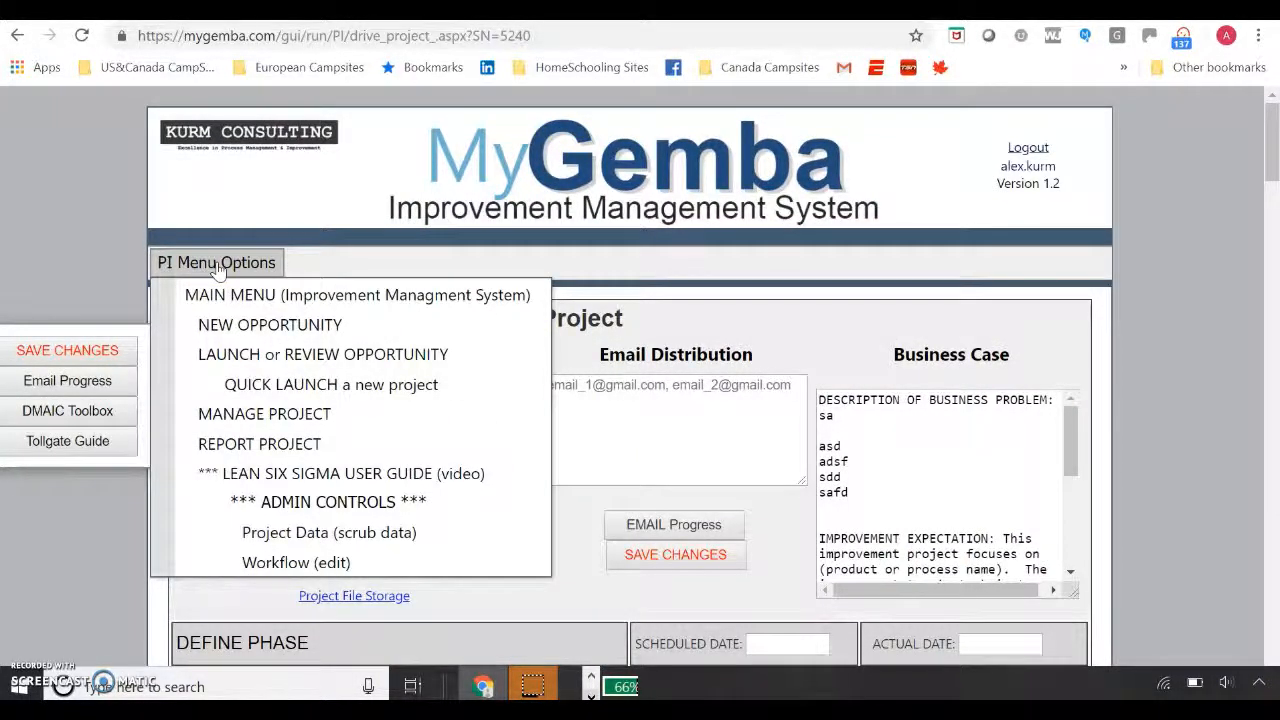
{"action": "left_click", "coordinate": [182, 228]}
{"action": "left_click", "coordinate": [218, 266]}
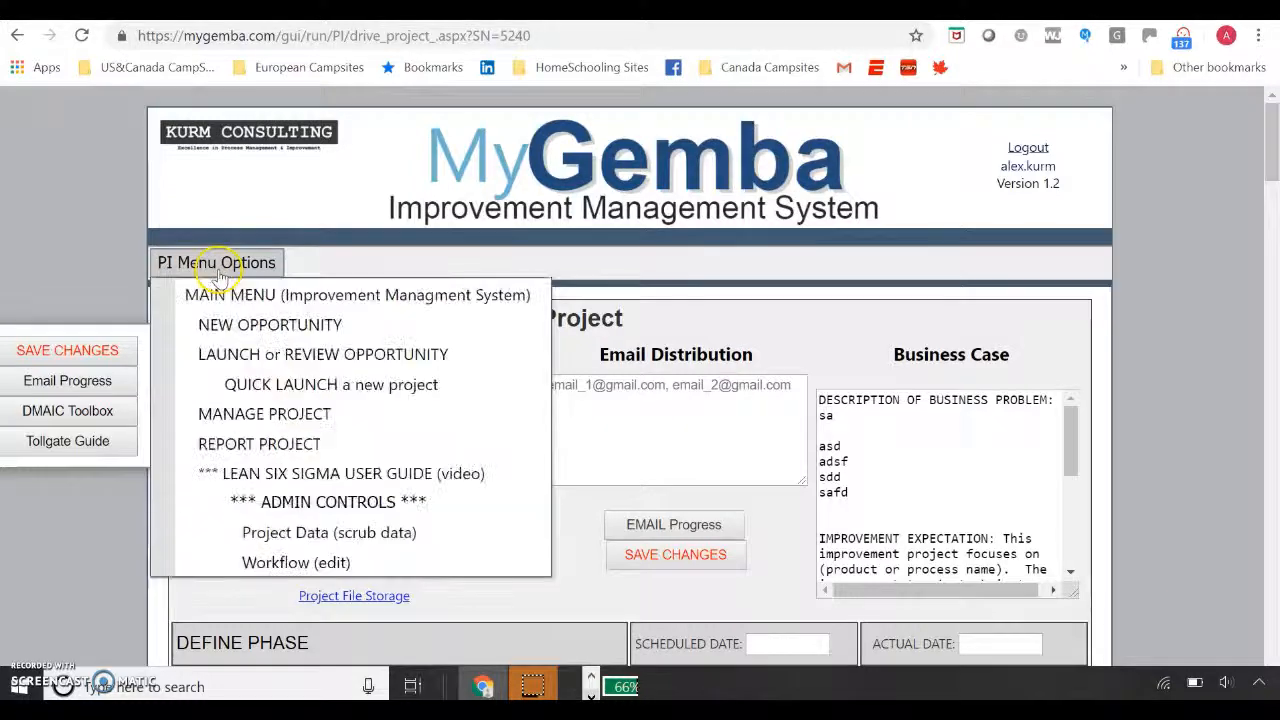
{"action": "left_click", "coordinate": [263, 443]}
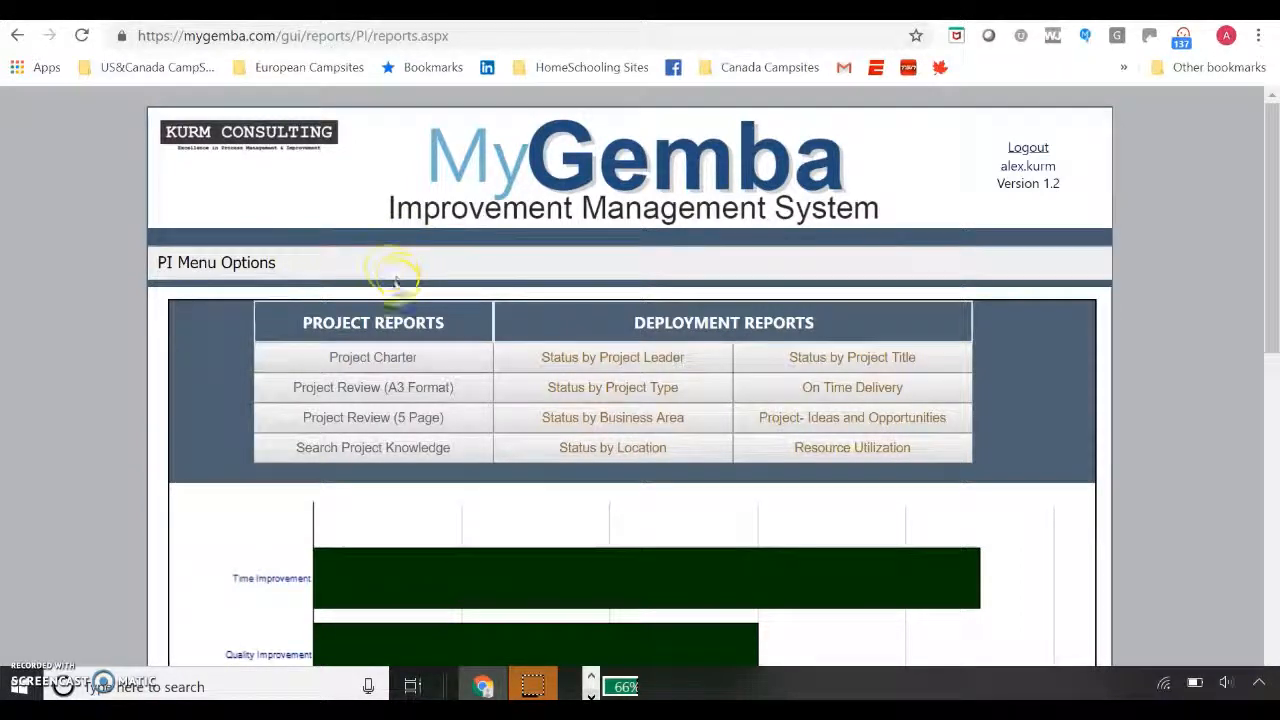
{"action": "scroll", "coordinate": [122, 390], "scroll_direction": "down", "scroll_amount": 2}
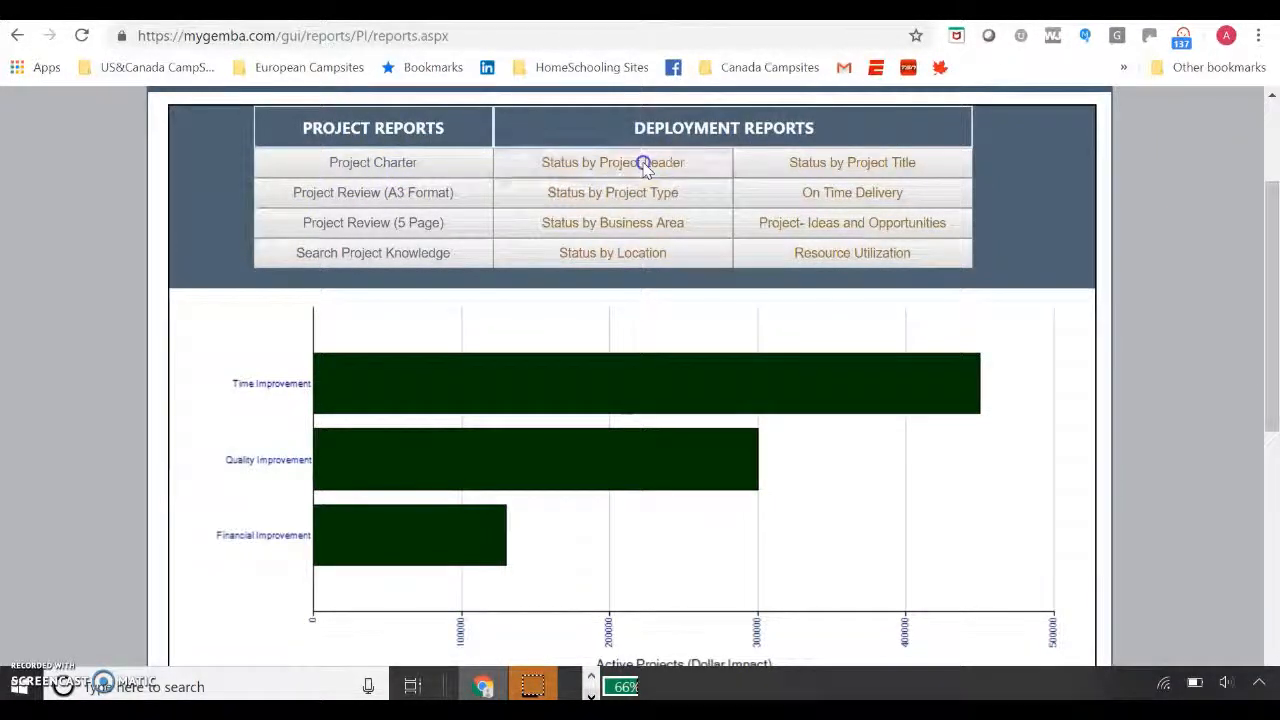
{"action": "left_click", "coordinate": [645, 170]}
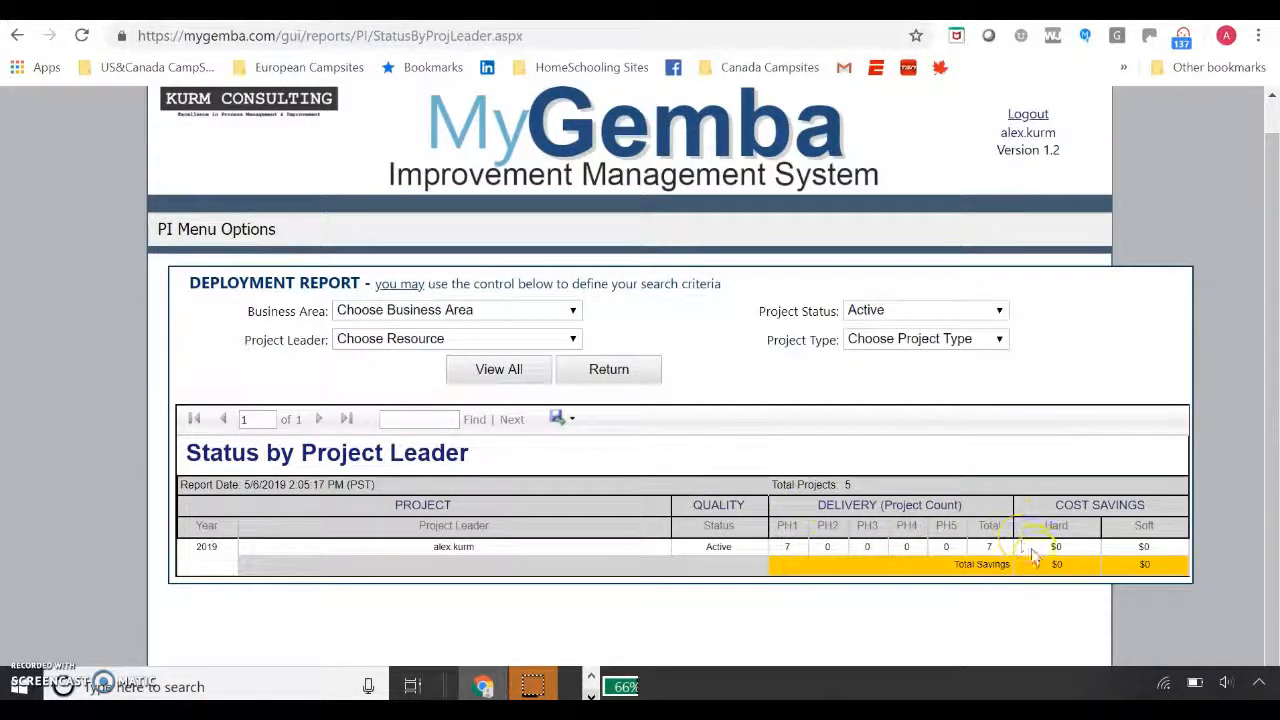
- Look through the report's project type, project status and business area filter options, leaving all filters as they are
{"action": "left_click", "coordinate": [903, 343]}
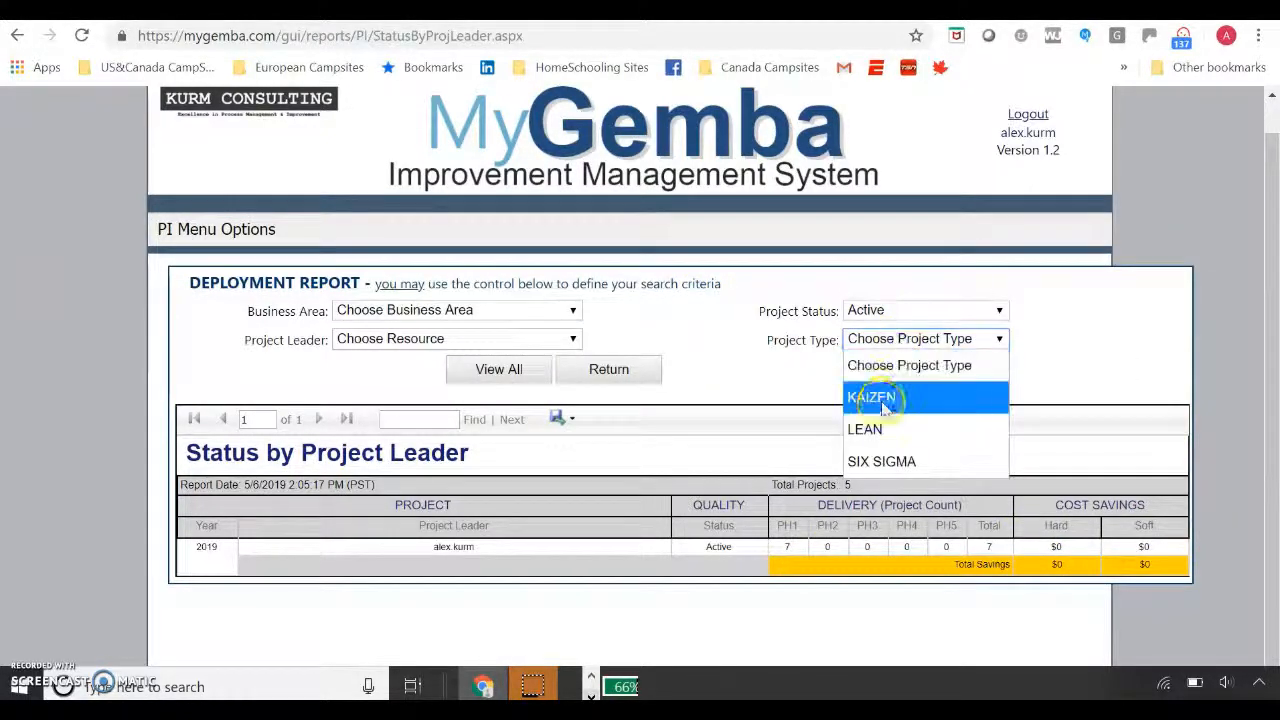
{"action": "left_click", "coordinate": [903, 312]}
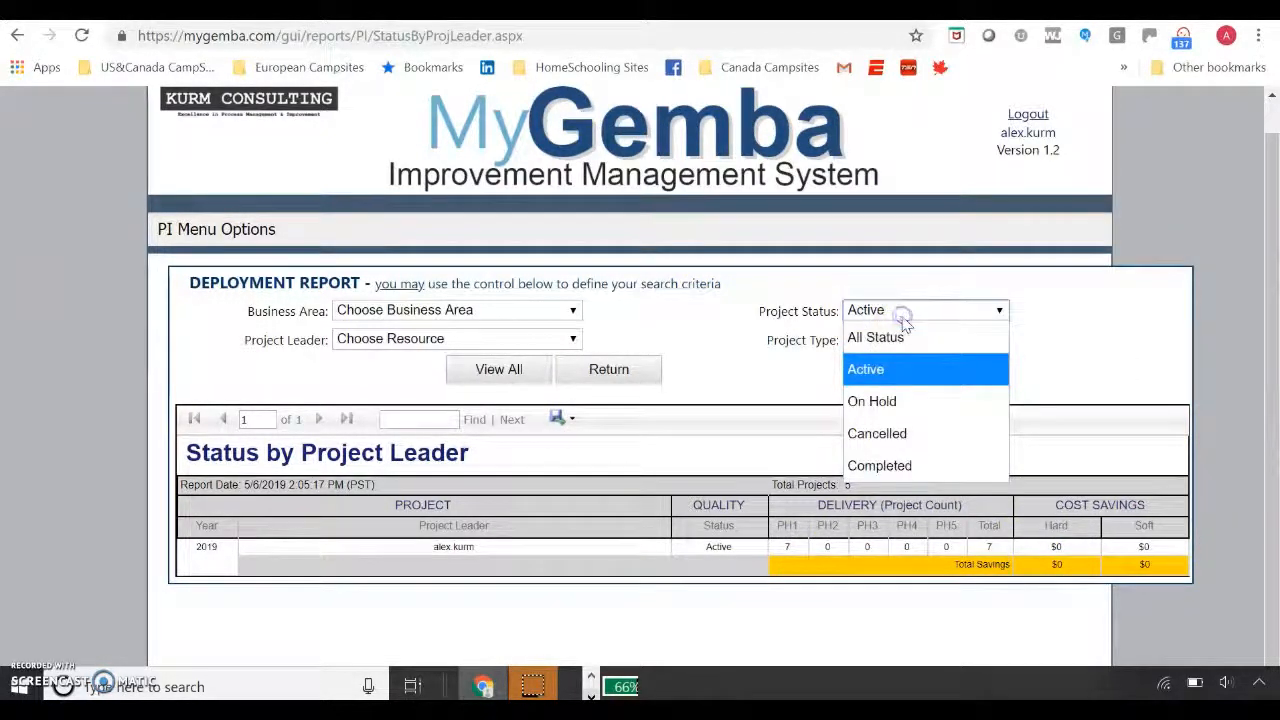
{"action": "left_click", "coordinate": [763, 345]}
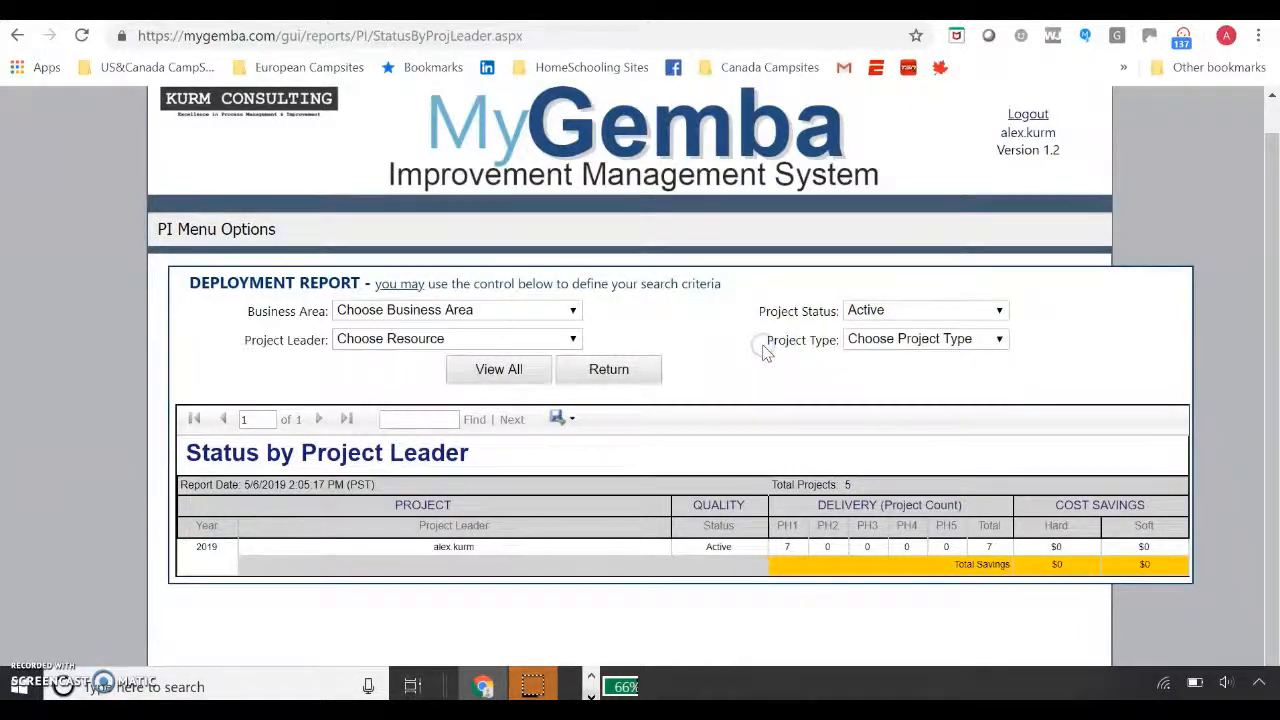
{"action": "left_click", "coordinate": [683, 305]}
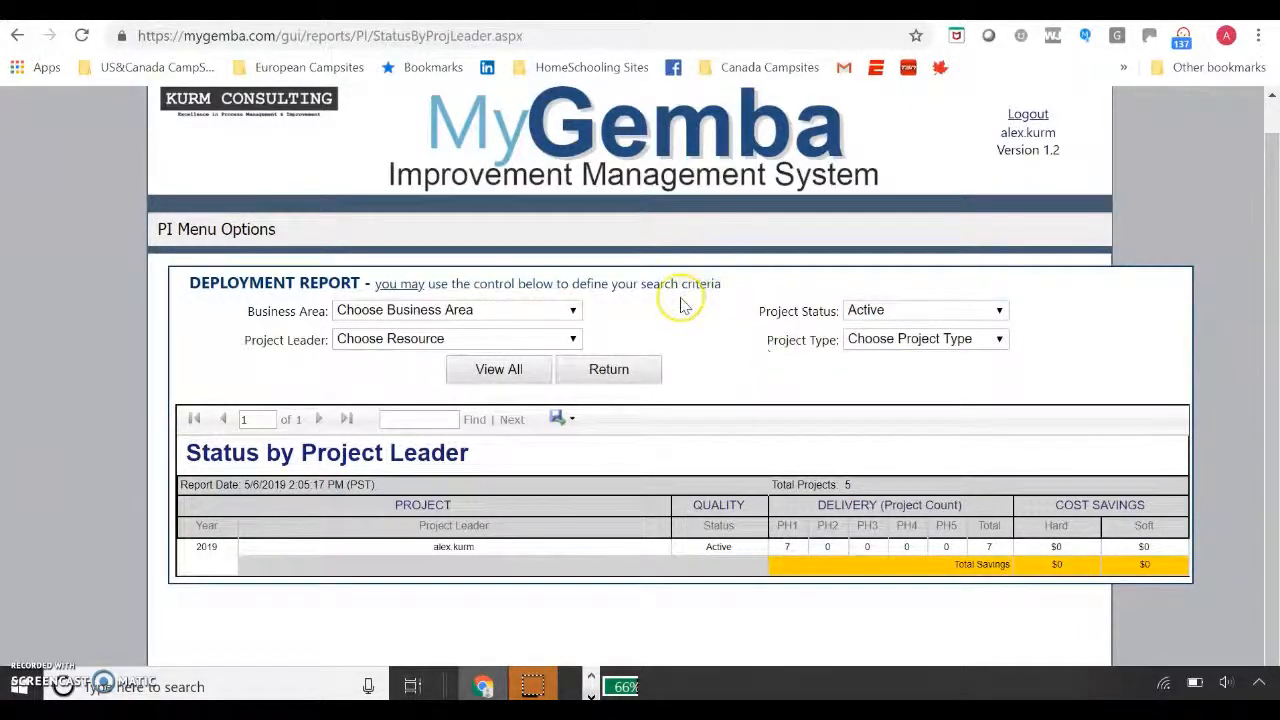
{"action": "left_click", "coordinate": [766, 325]}
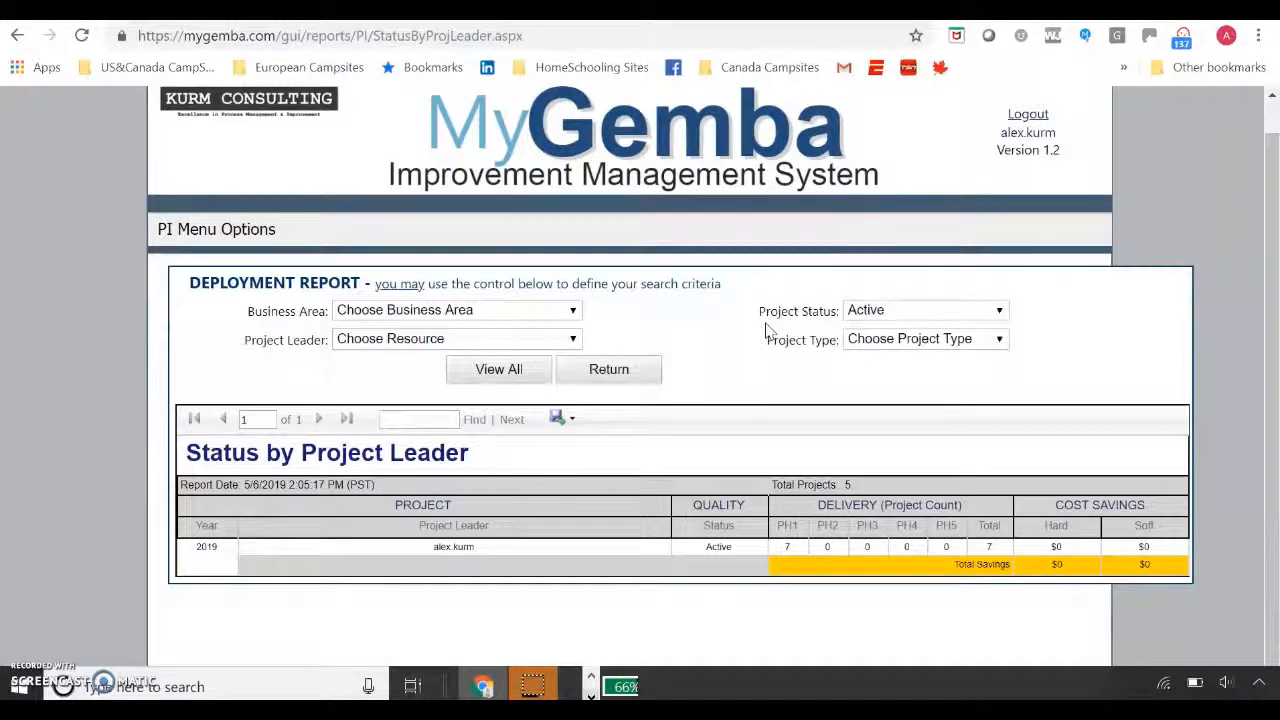
{"action": "left_click", "coordinate": [478, 312]}
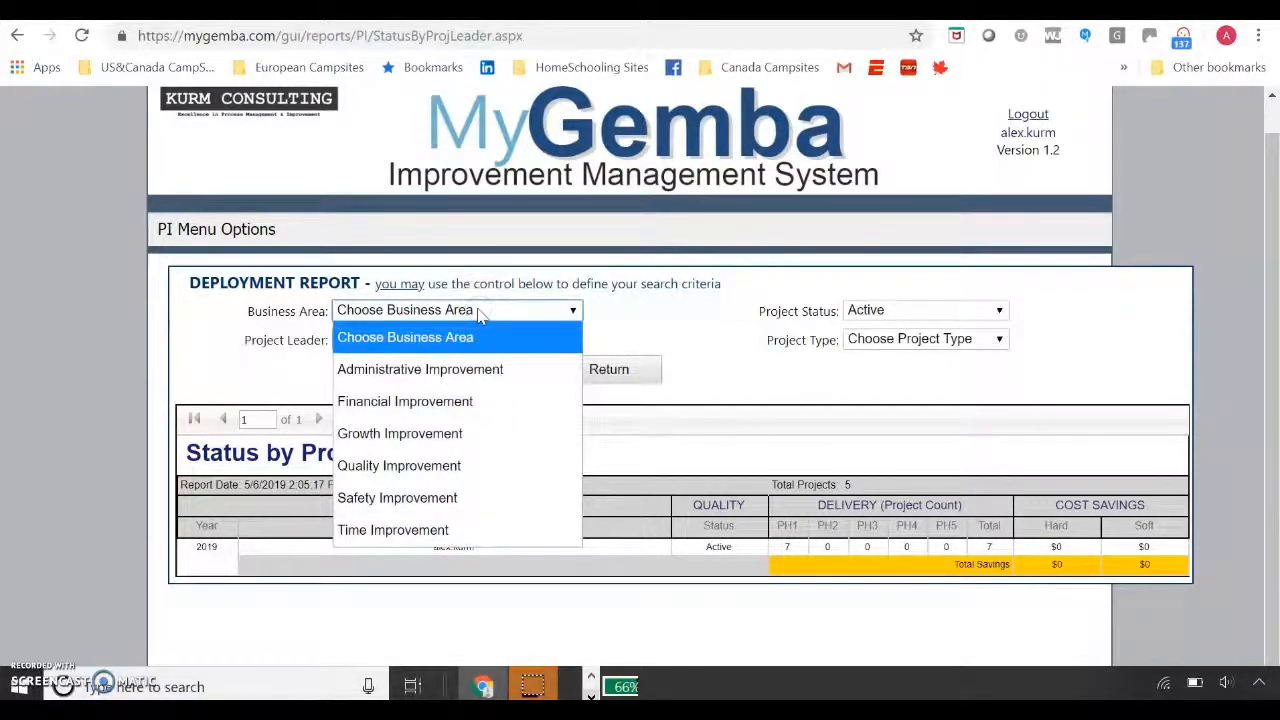
{"action": "left_click", "coordinate": [640, 318]}
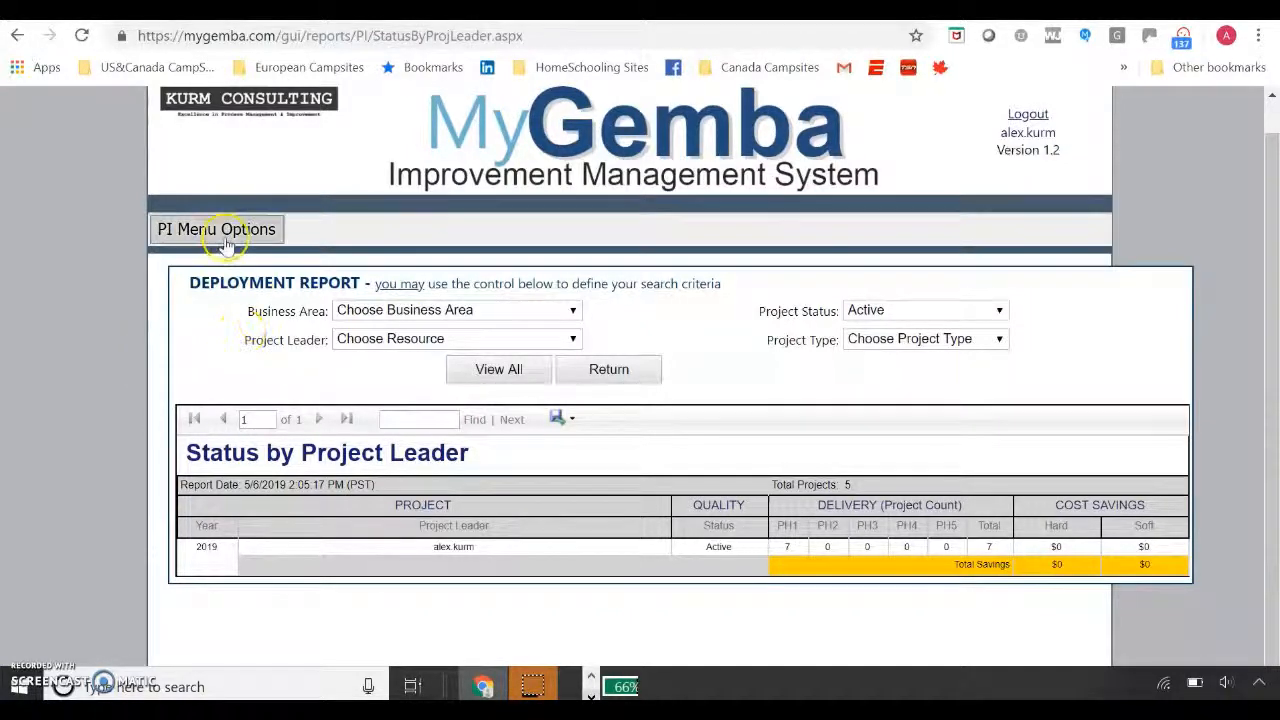
{"action": "mouse_move", "coordinate": [226, 240]}
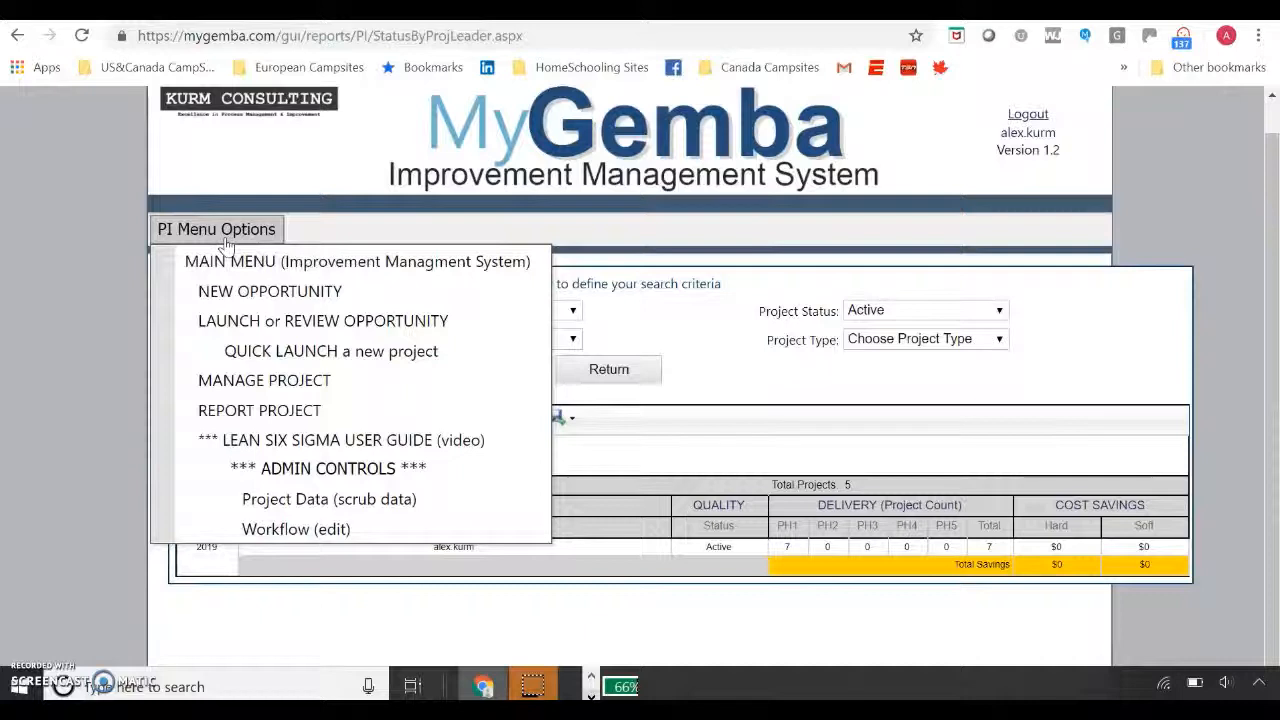
{"action": "left_click", "coordinate": [680, 419]}
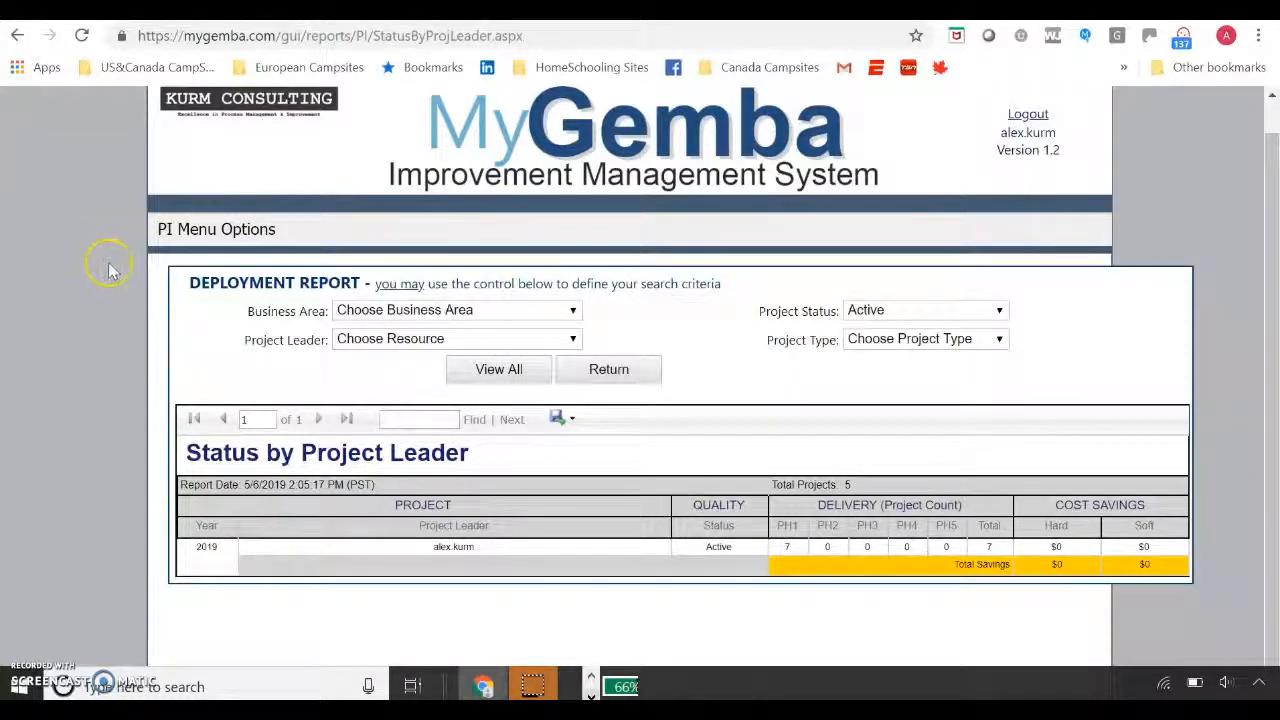
{"action": "left_click", "coordinate": [181, 243]}
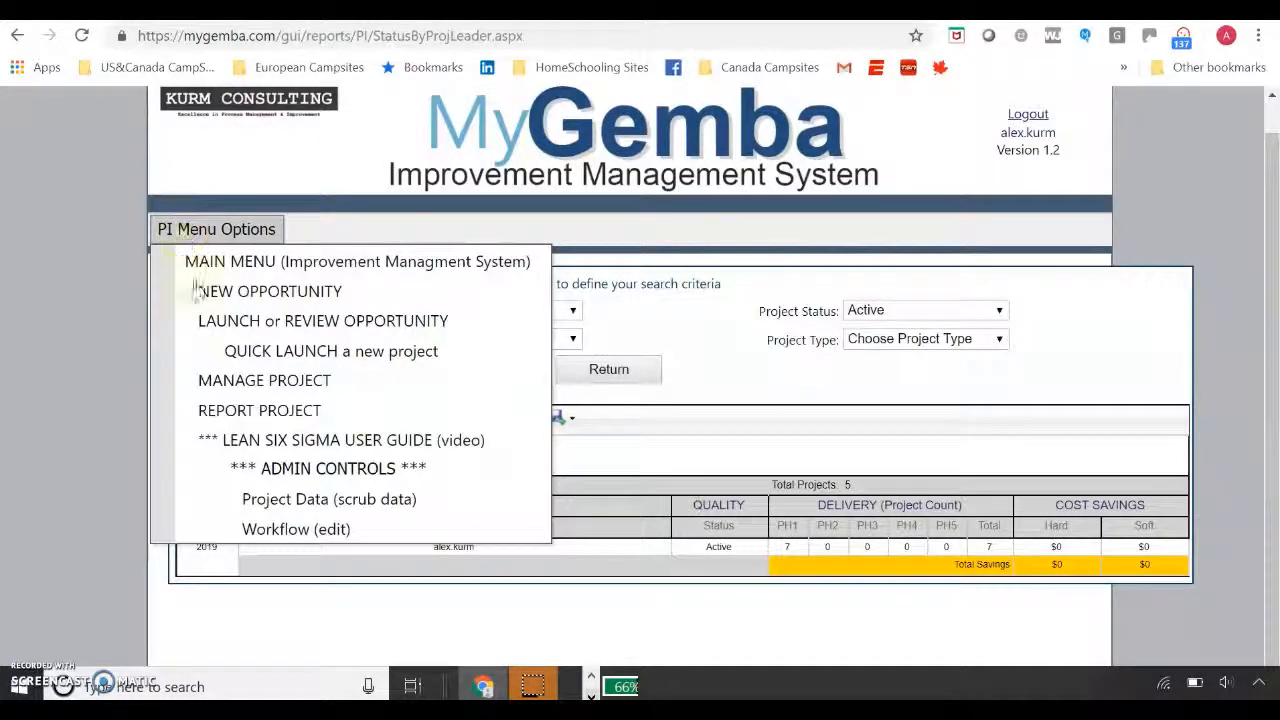